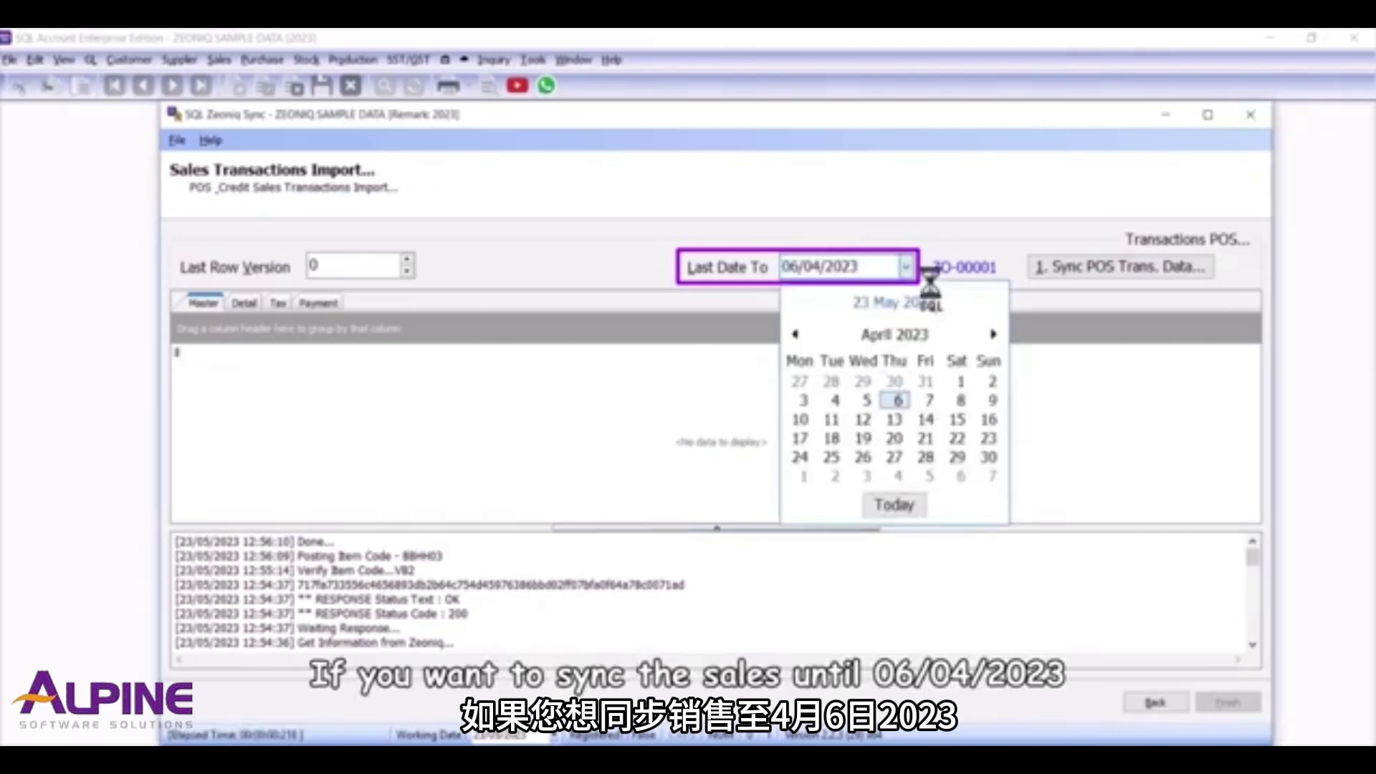
Sync the POS transaction data with the last date set to 06/04/2023.
{"action": "left_click", "coordinate": [861, 403]}
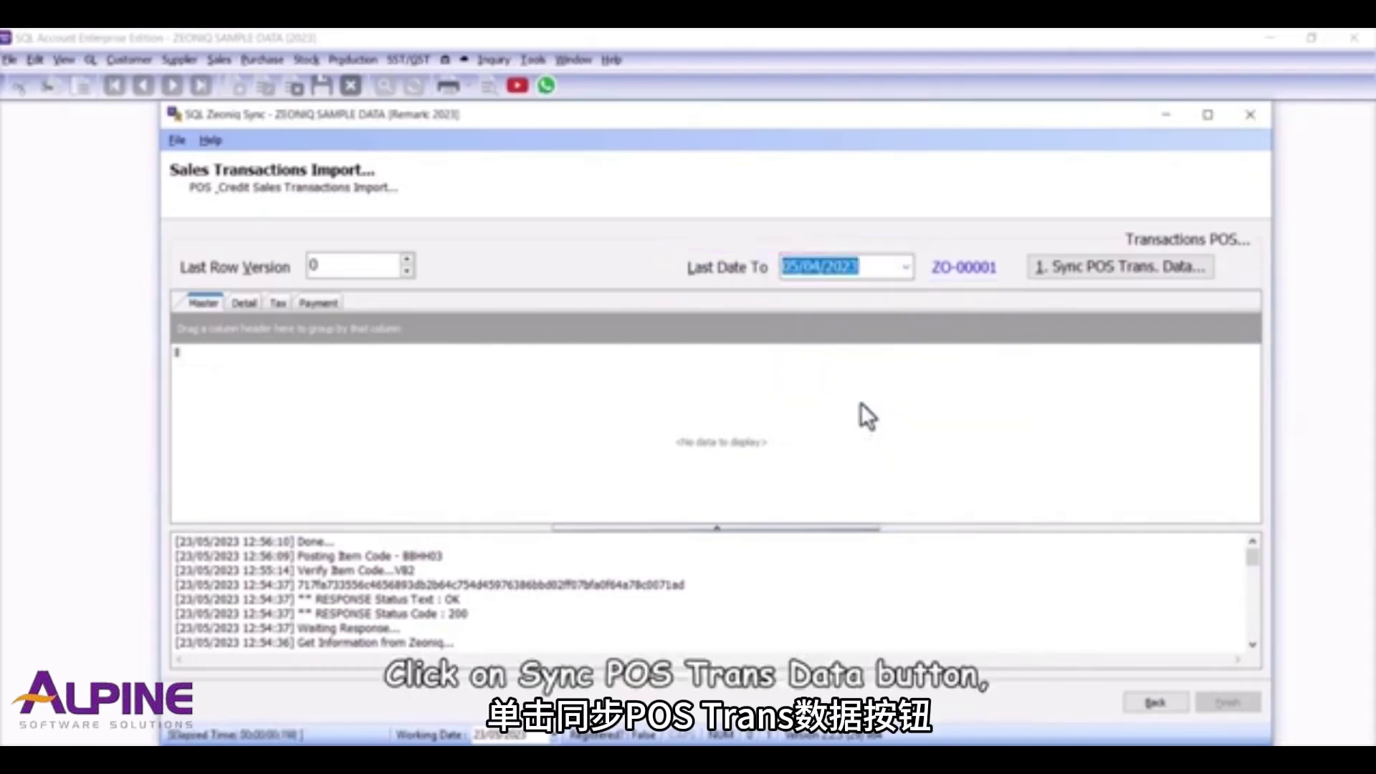
{"action": "left_click", "coordinate": [1048, 273]}
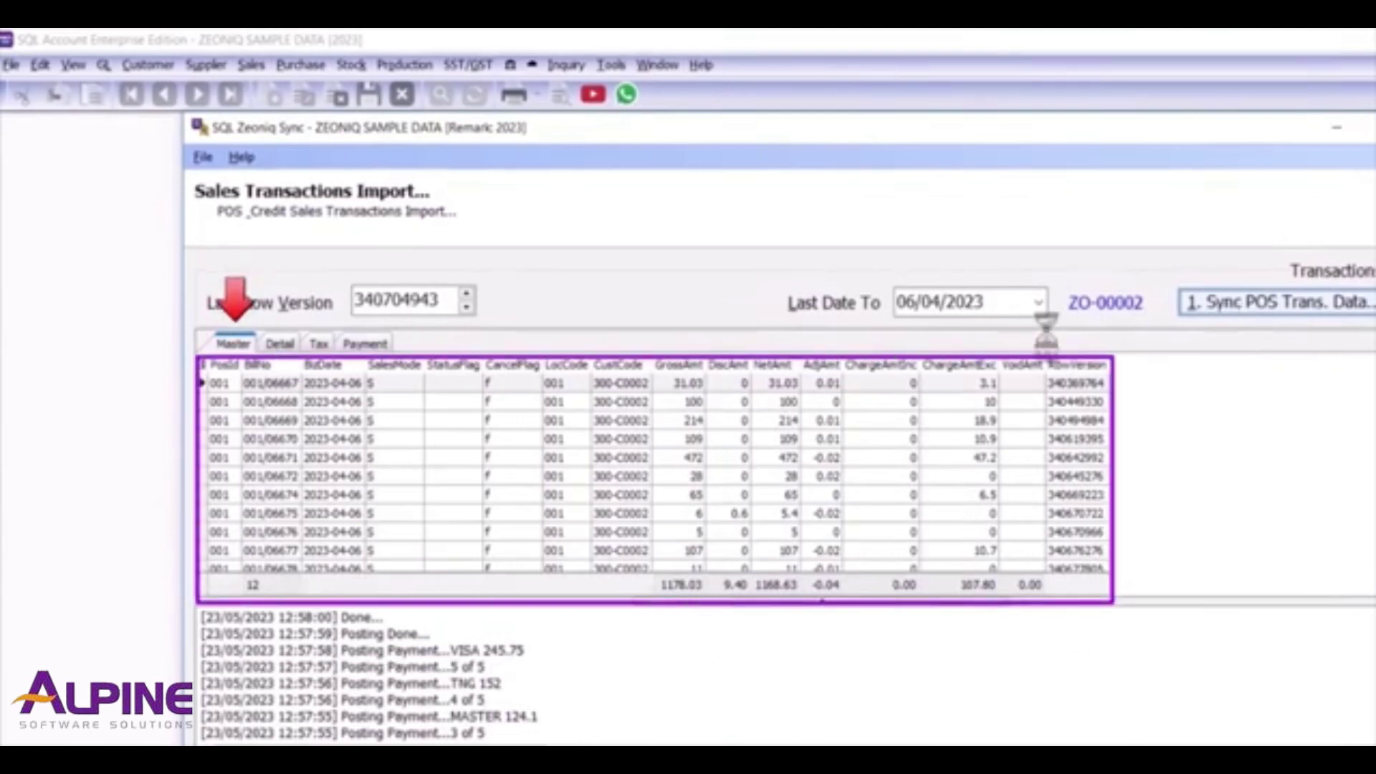
Review the item details, tax lines and payments of the imported POS transactions.
{"action": "left_click", "coordinate": [281, 345]}
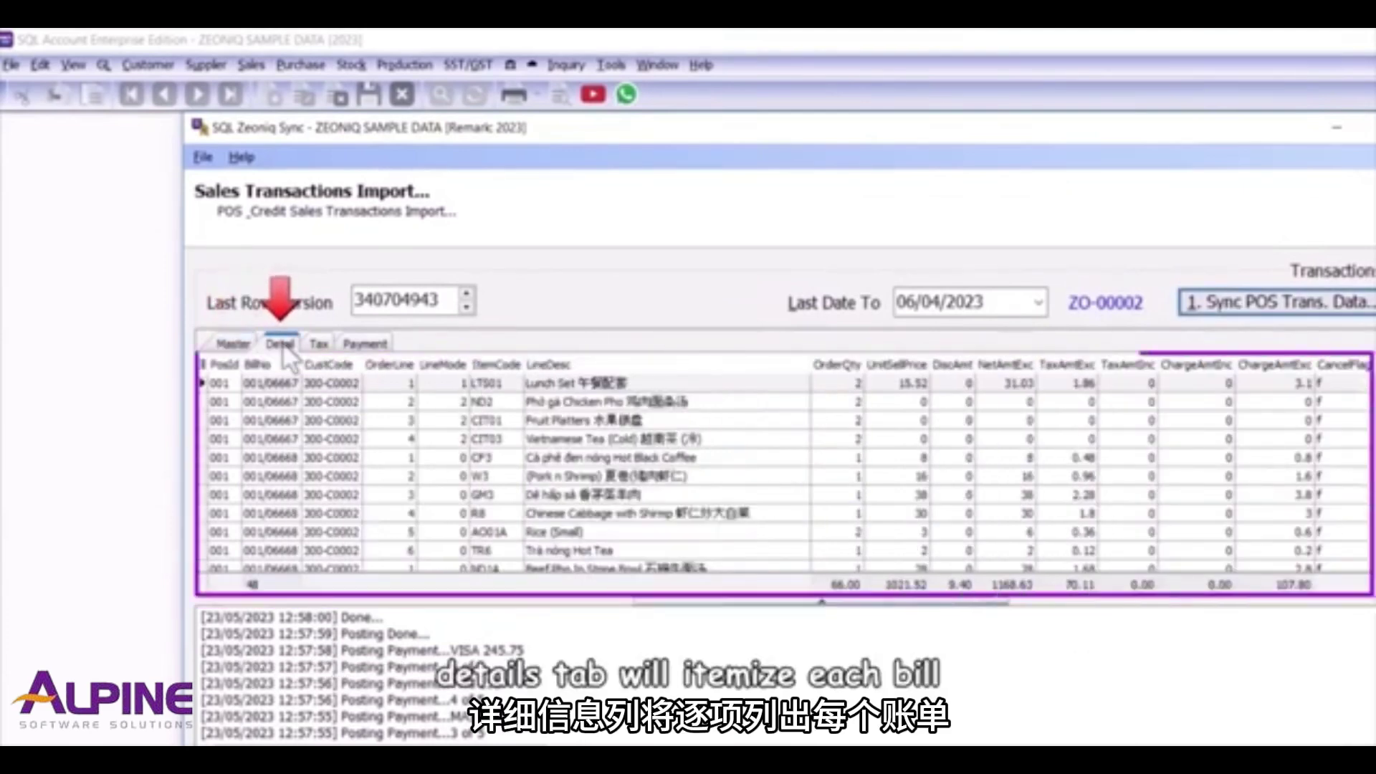
{"action": "left_click", "coordinate": [318, 345]}
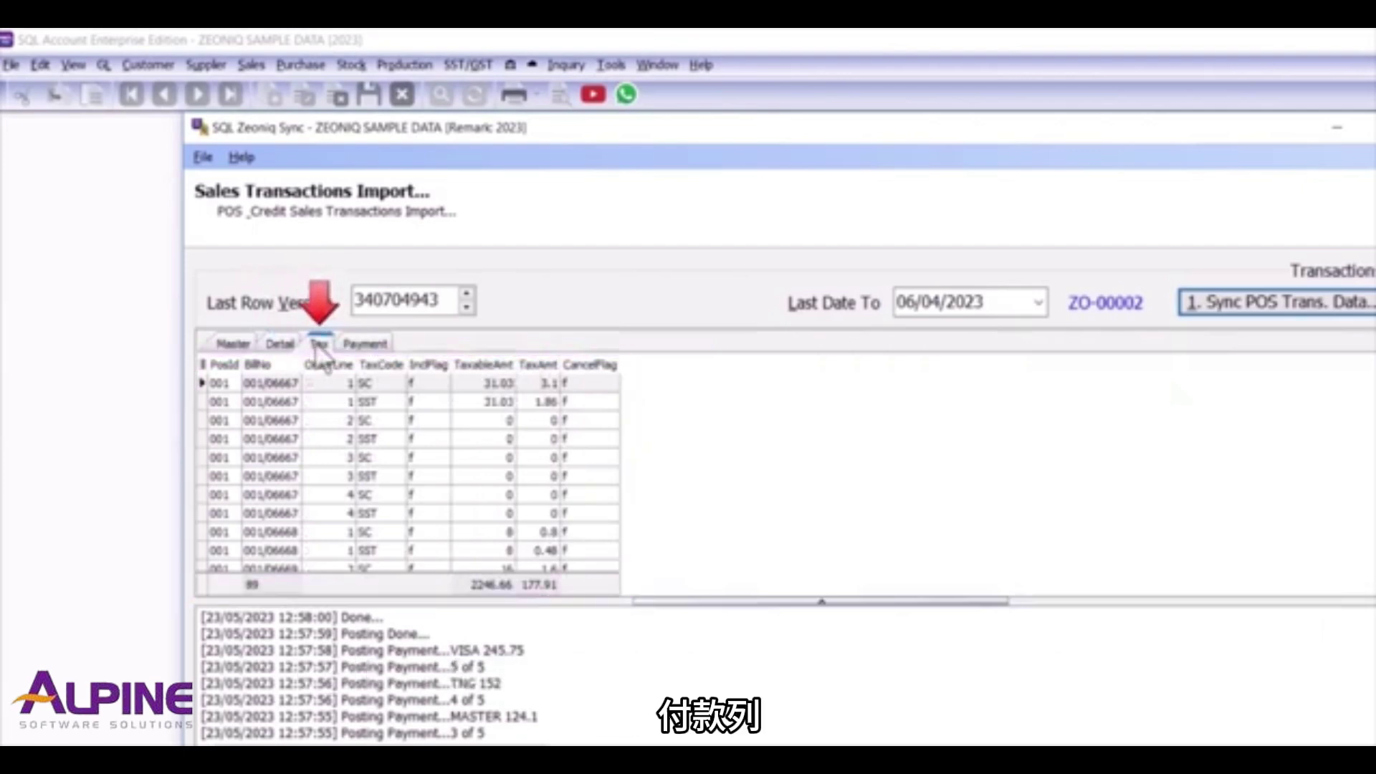
{"action": "left_click", "coordinate": [353, 345]}
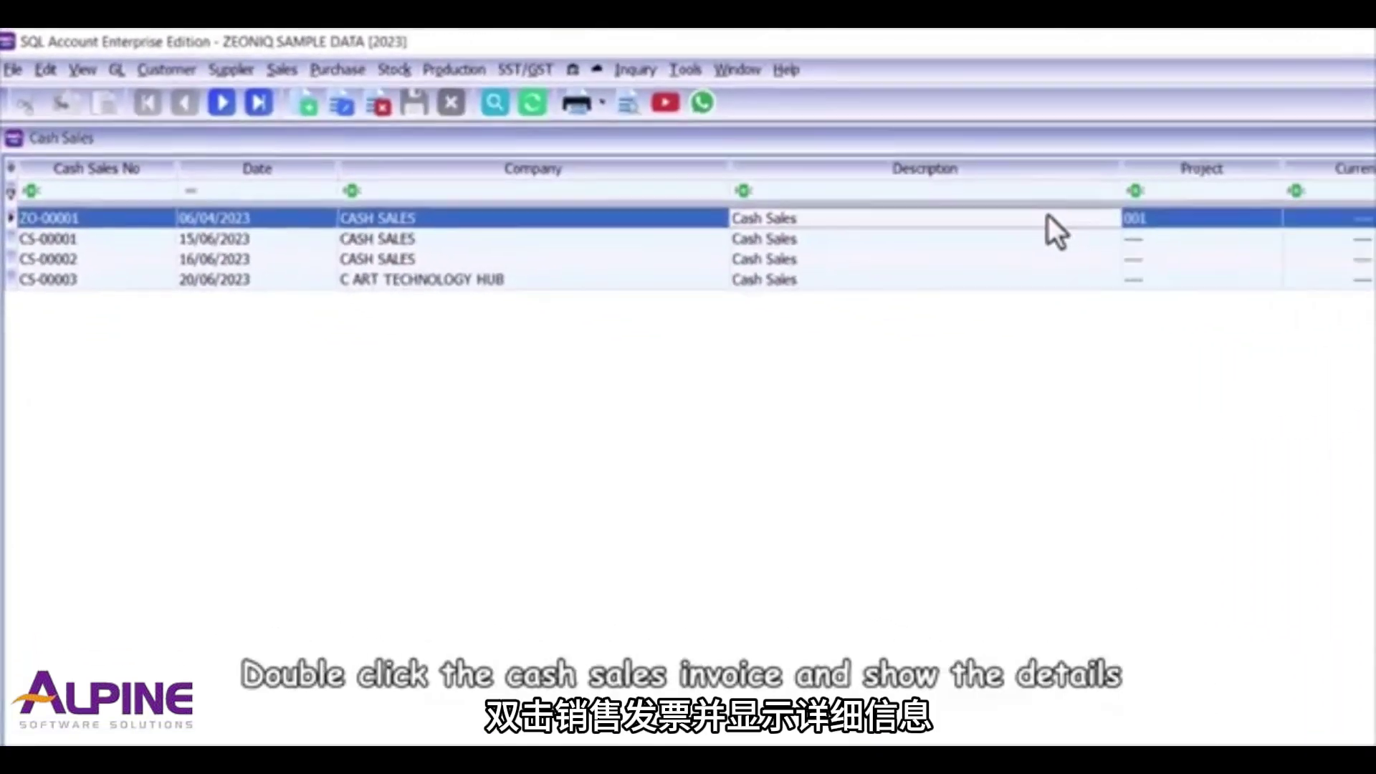
Open cash sales invoice ZO-00001 from the Cash Sales list and show its additional information.
{"action": "double_click", "coordinate": [1100, 273]}
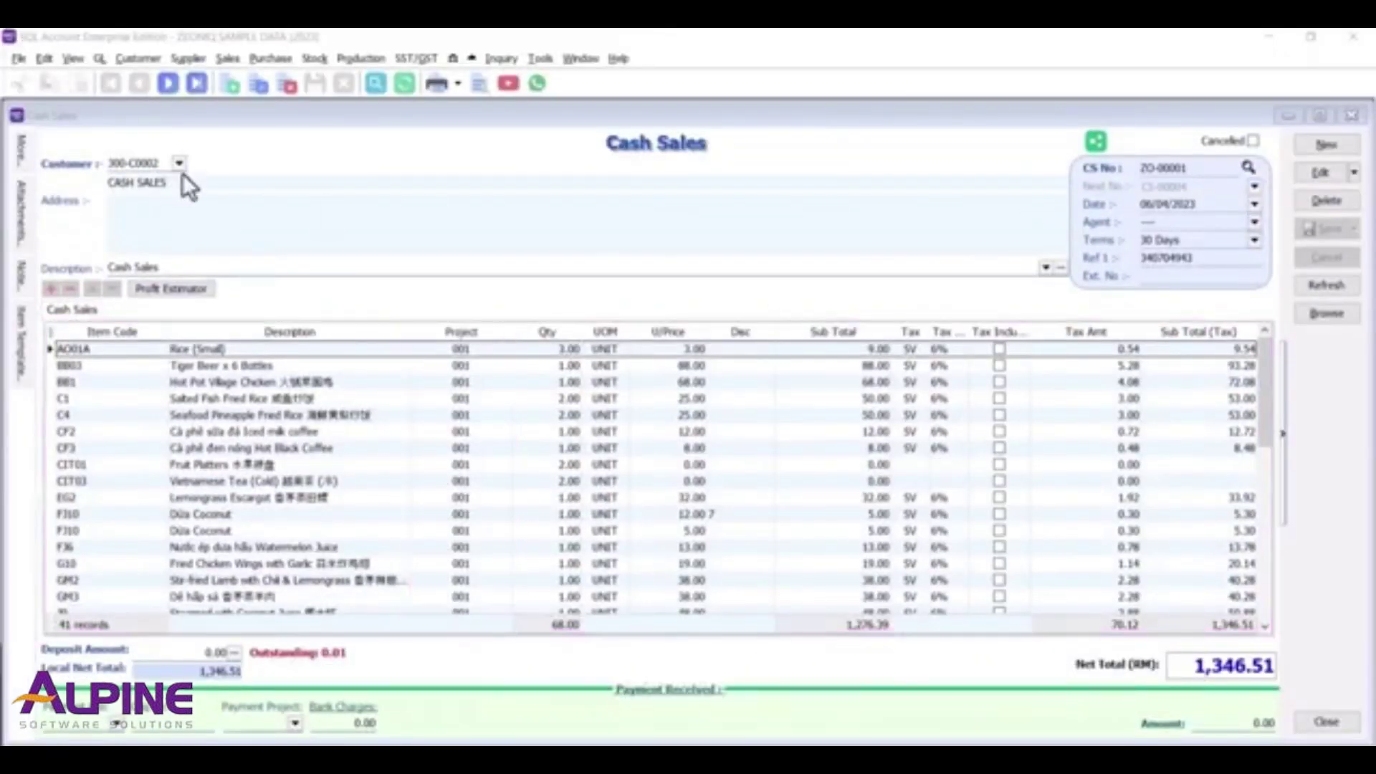
{"action": "left_click", "coordinate": [19, 154]}
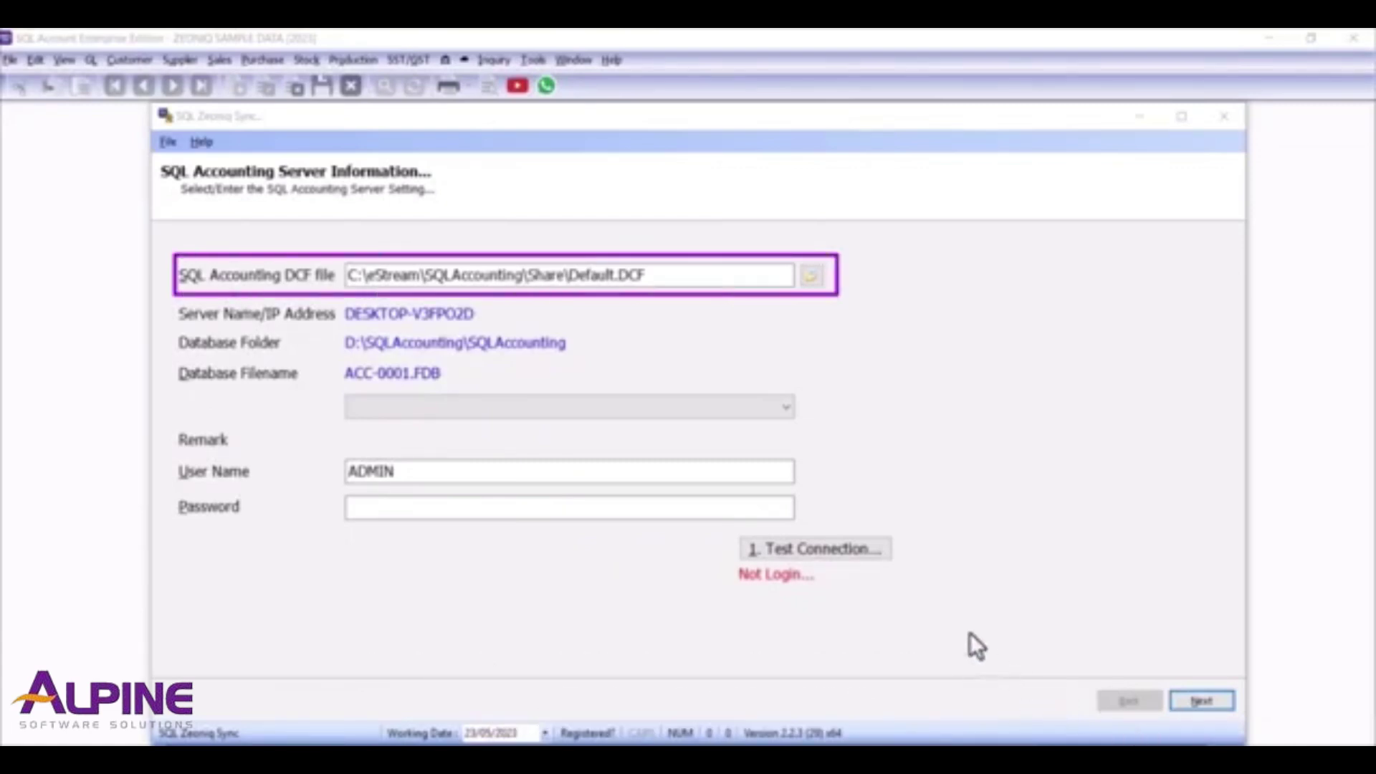
Choose the ZEONIQ SAMPLE DATA accounting database, enter the ADMIN account's password and test the connection.
{"action": "left_click", "coordinate": [771, 409]}
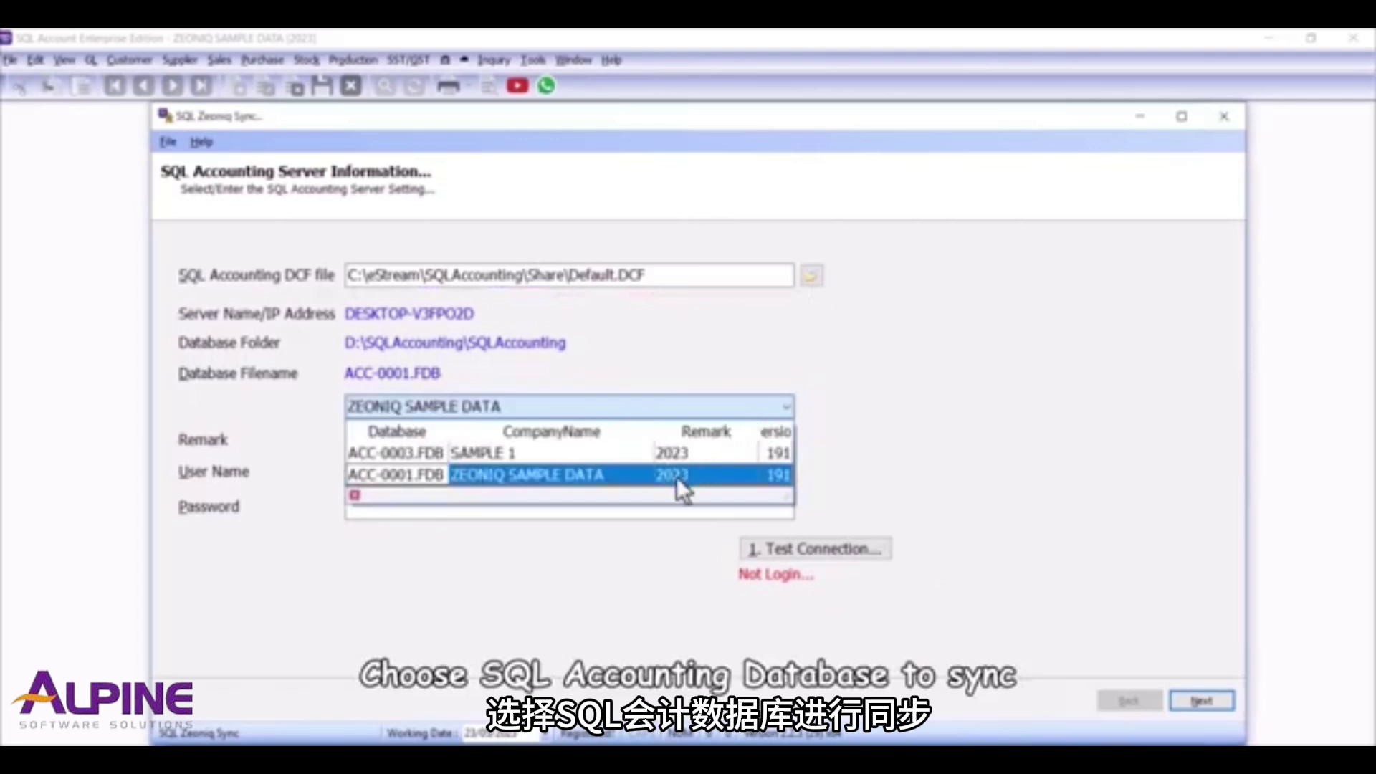
{"action": "left_click", "coordinate": [677, 475]}
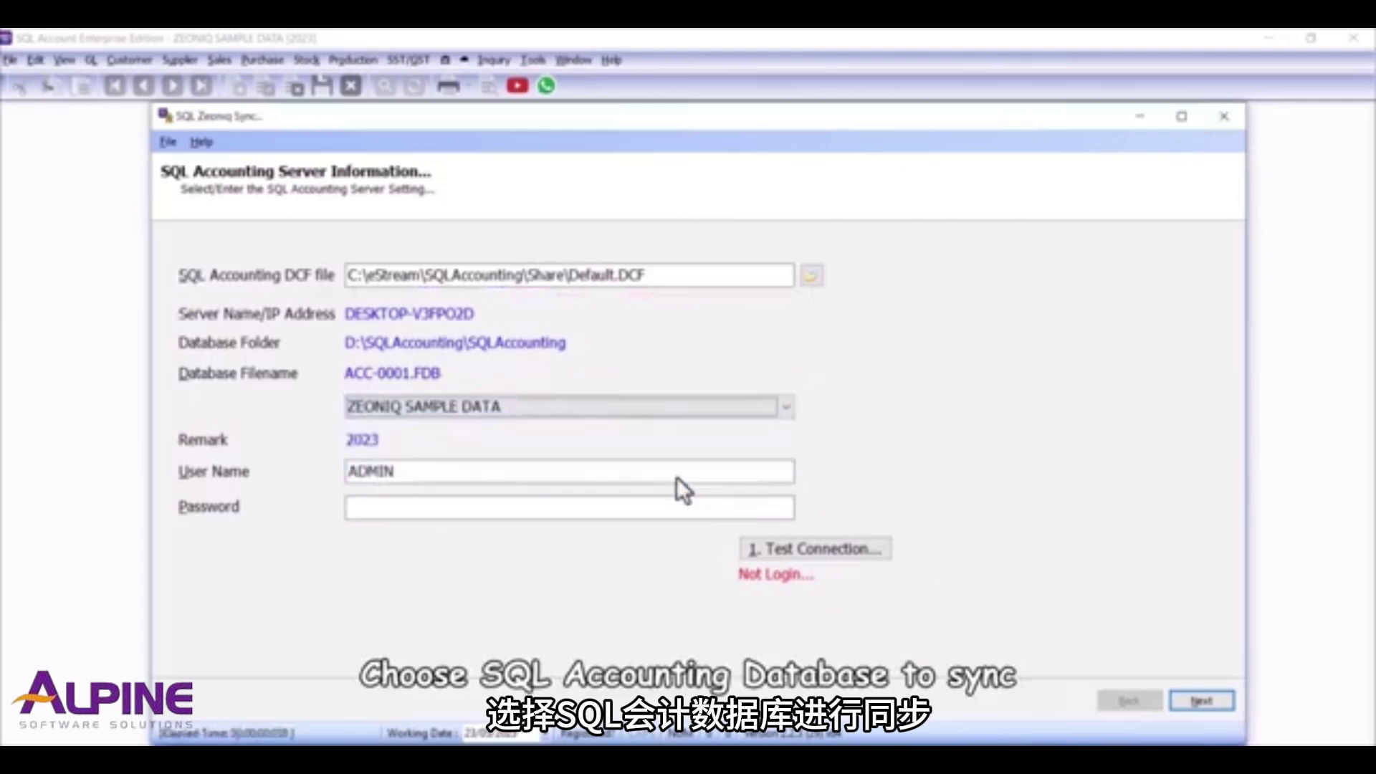
{"action": "left_click", "coordinate": [638, 511]}
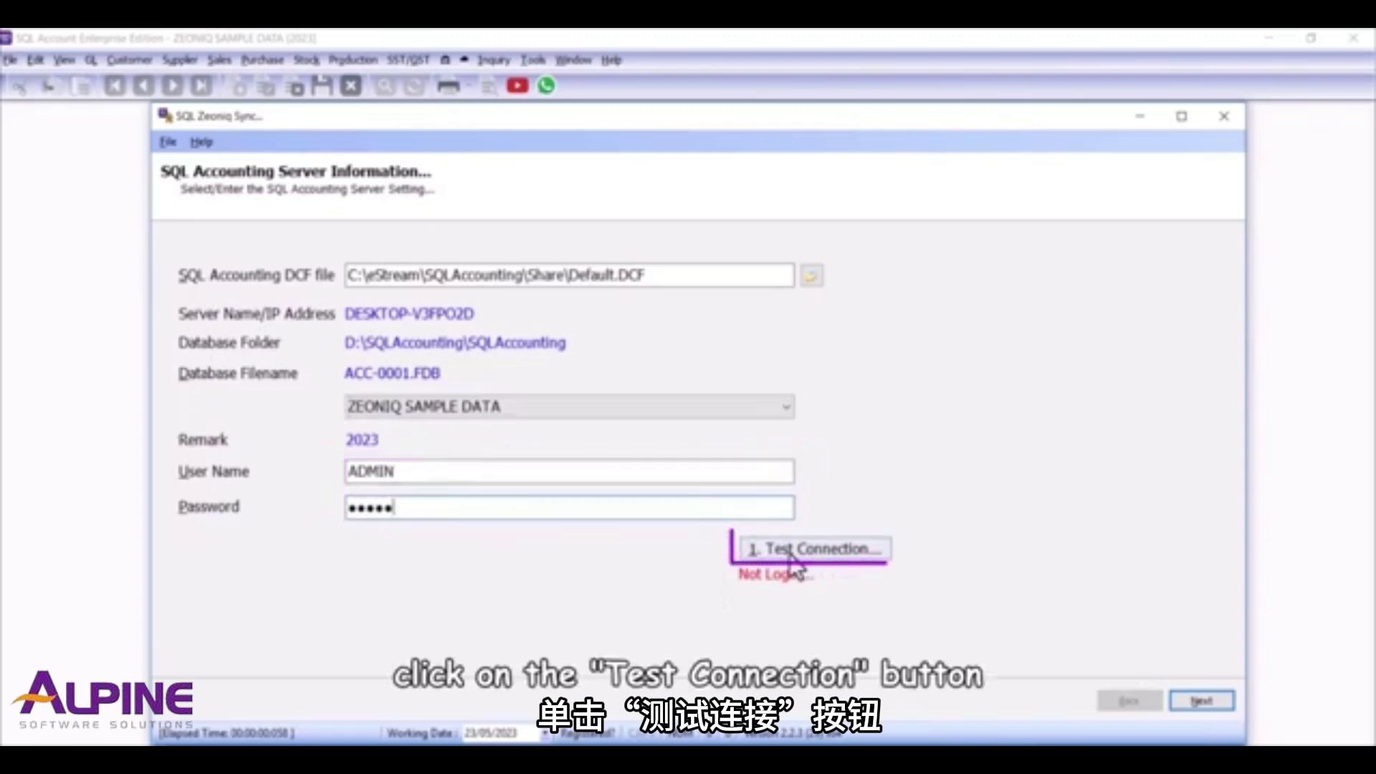
{"action": "left_click", "coordinate": [812, 558]}
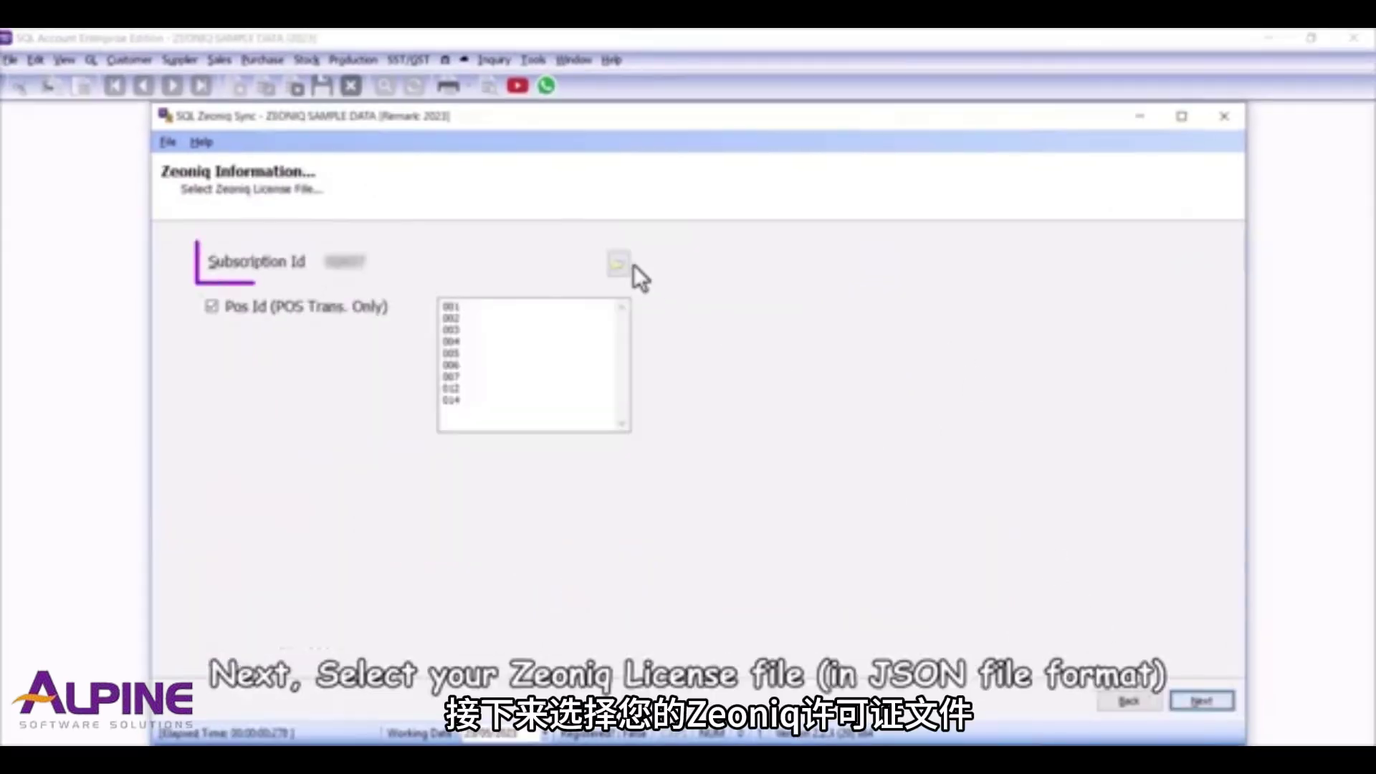
Select the Zeoniq license file and proceed to the maintenance data import.
{"action": "left_click", "coordinate": [620, 264]}
{"action": "double_click", "coordinate": [625, 262]}
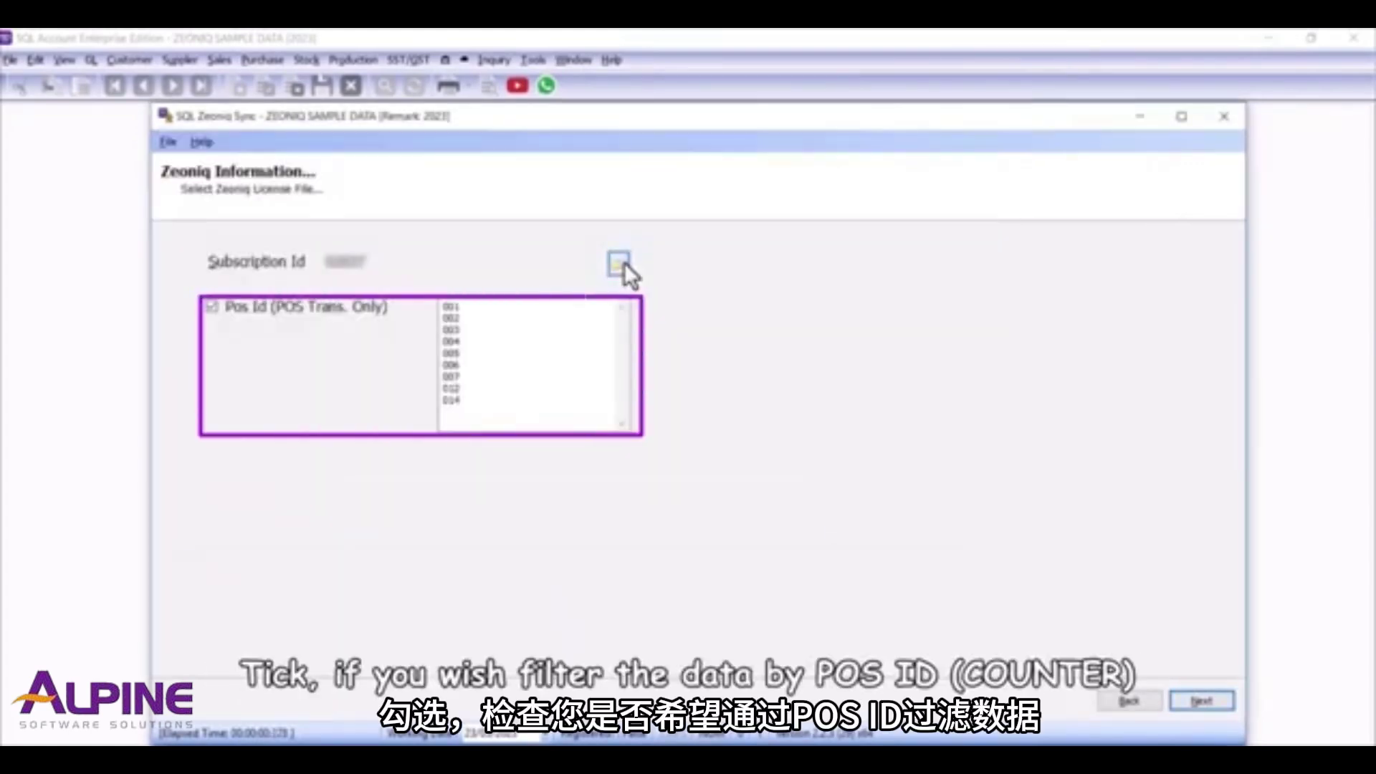
{"action": "left_click", "coordinate": [1180, 711]}
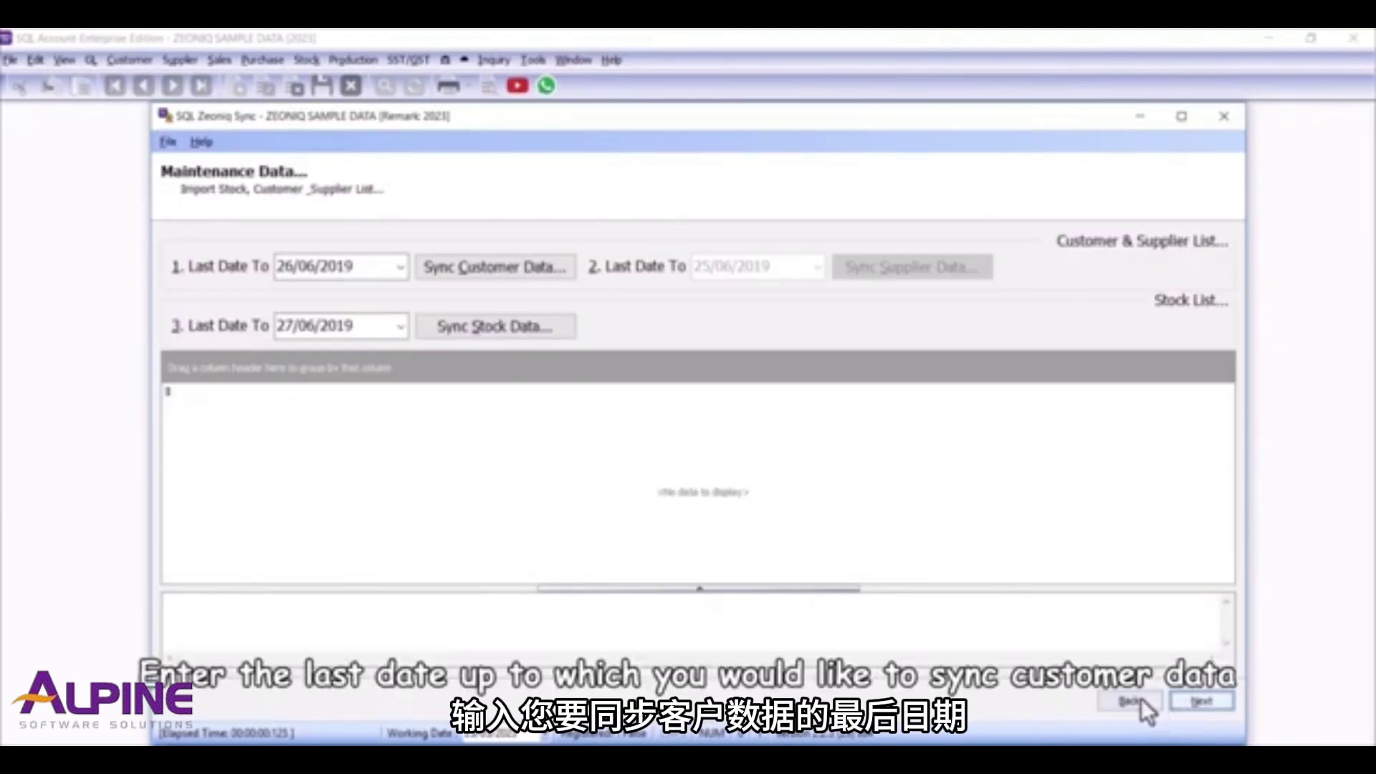
Sync the customer data and the stock data up to 27/06/2019.
{"action": "left_click", "coordinate": [559, 279]}
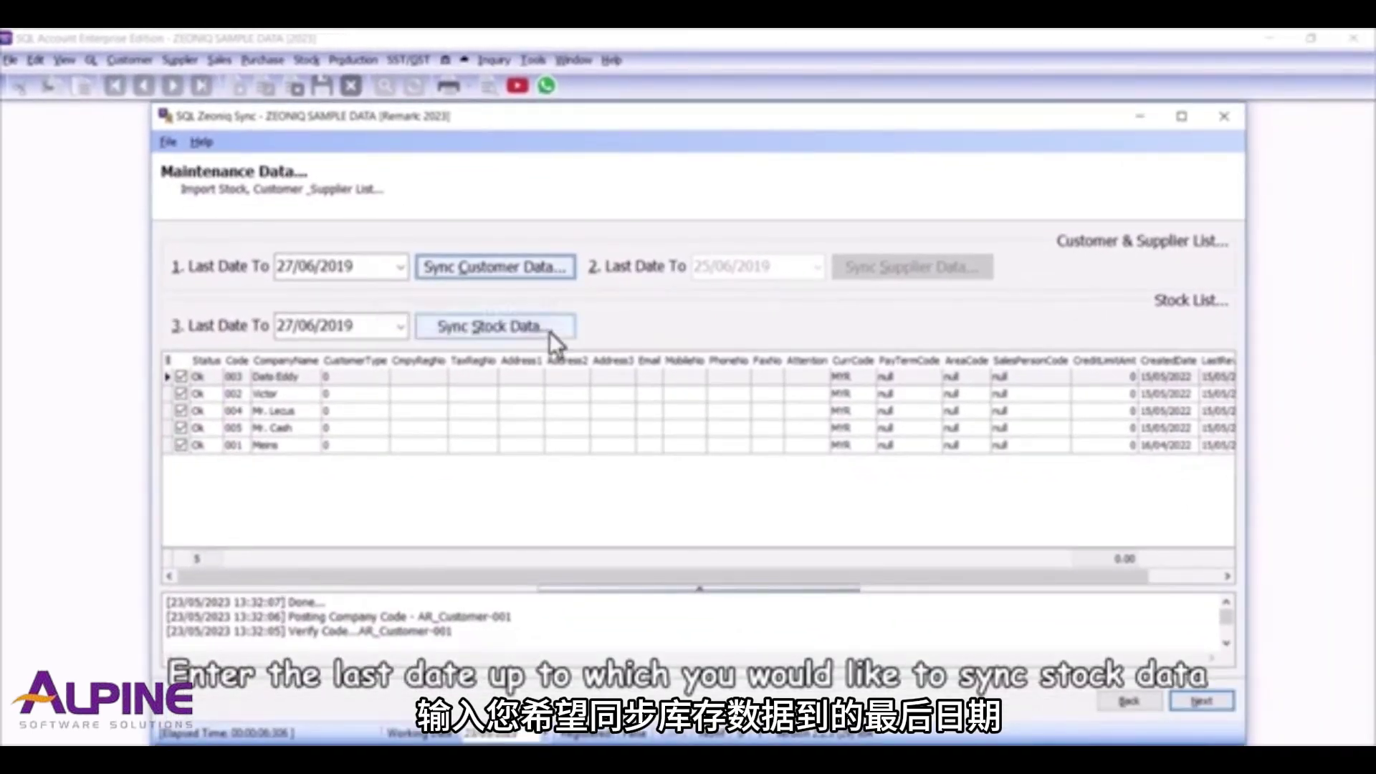
{"action": "left_click", "coordinate": [549, 331]}
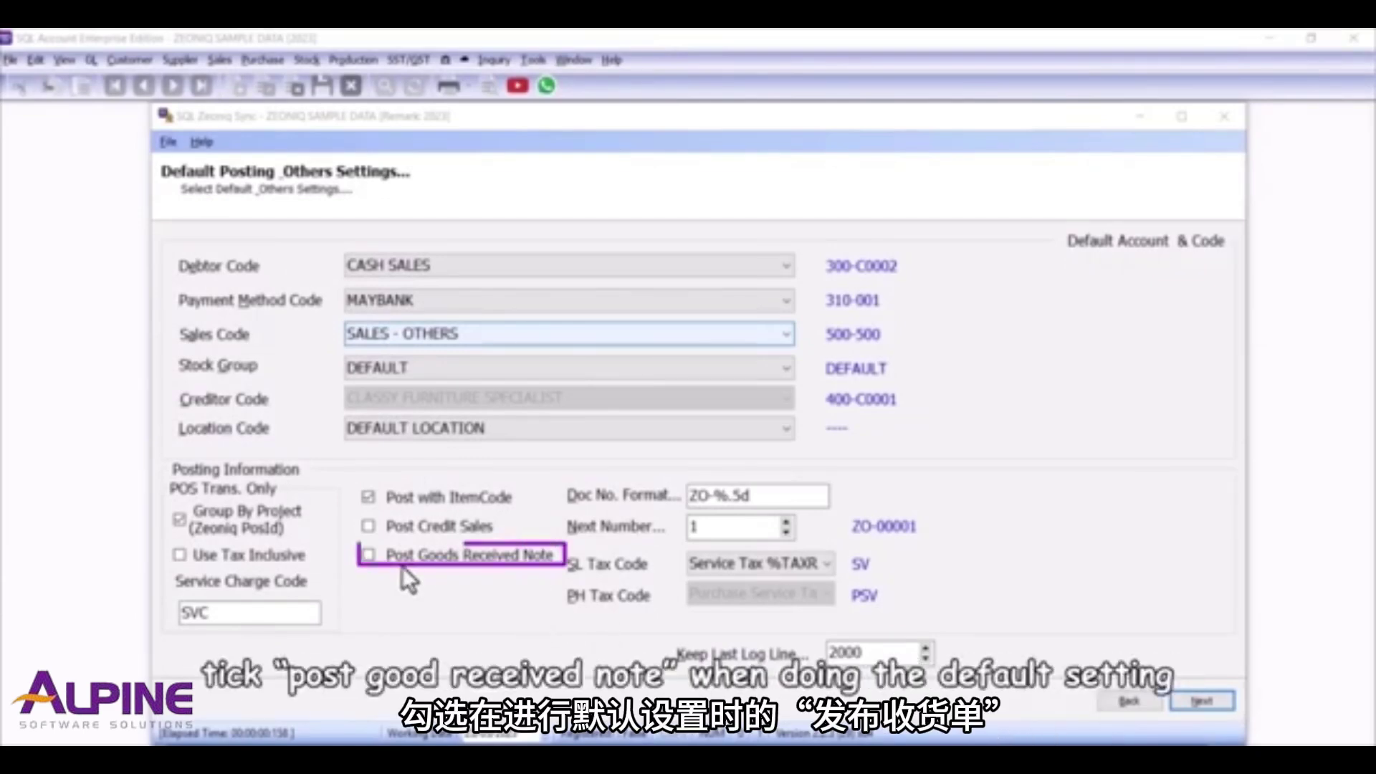
Enable Post Goods Received Note in the default posting settings.
{"action": "left_click", "coordinate": [371, 557]}
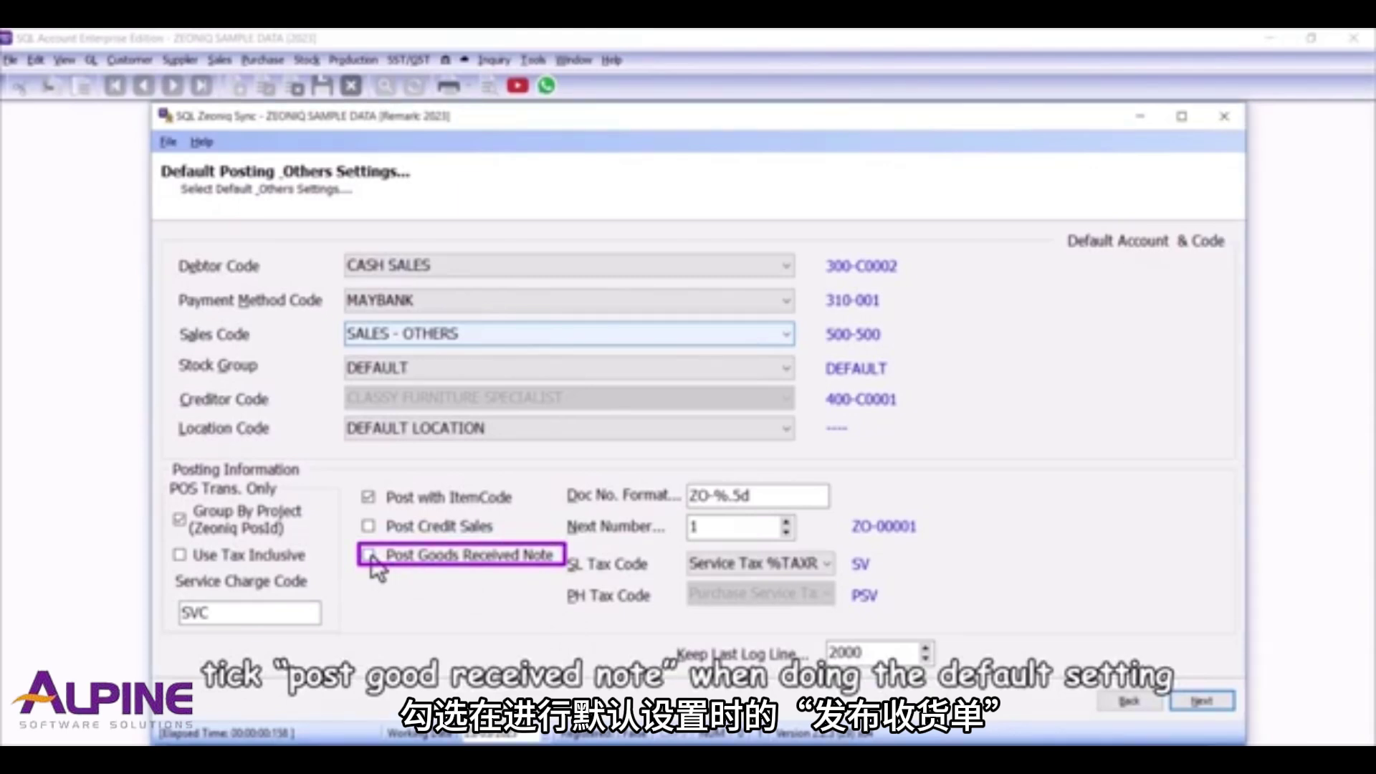
{"action": "left_click", "coordinate": [369, 556]}
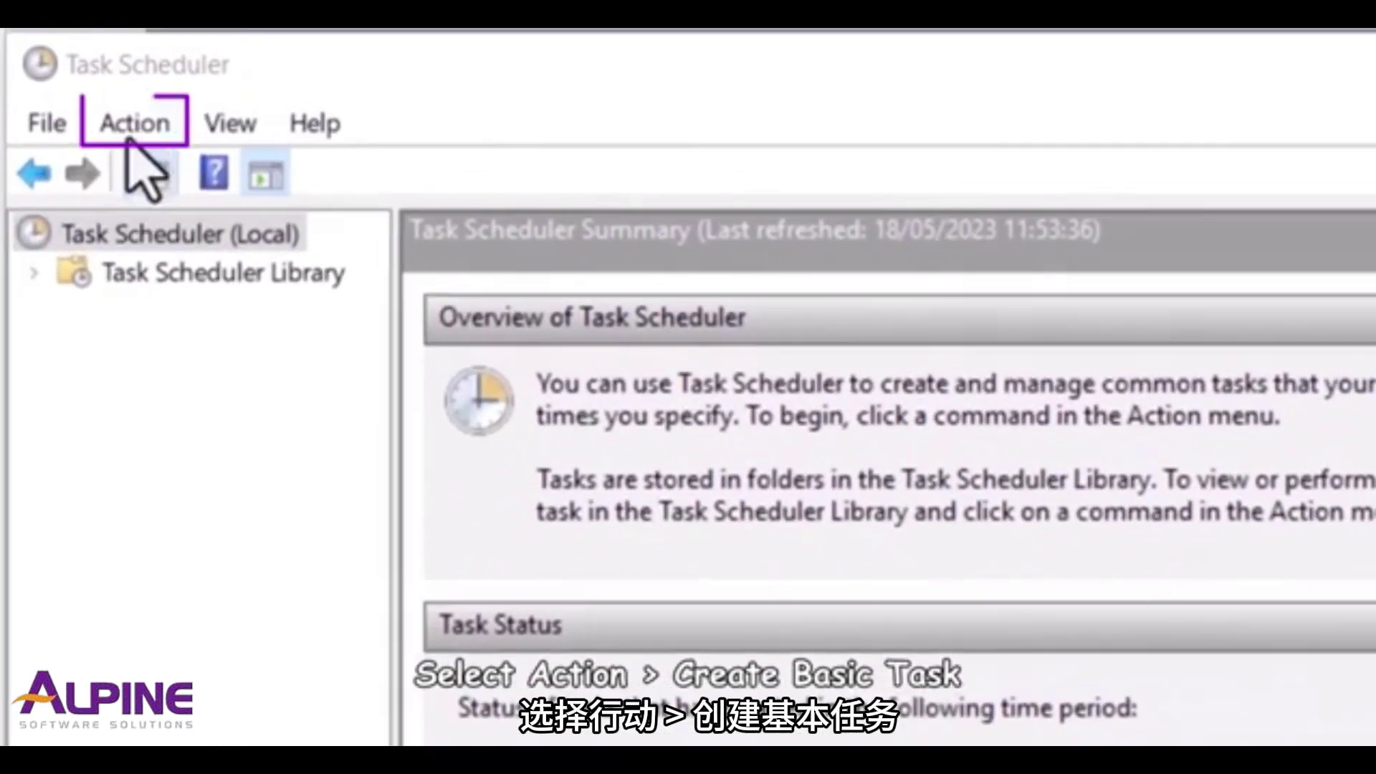
Create a basic task named "SQL Zeoniq Sync" in Windows Task Scheduler and continue to its trigger.
{"action": "left_click", "coordinate": [67, 39]}
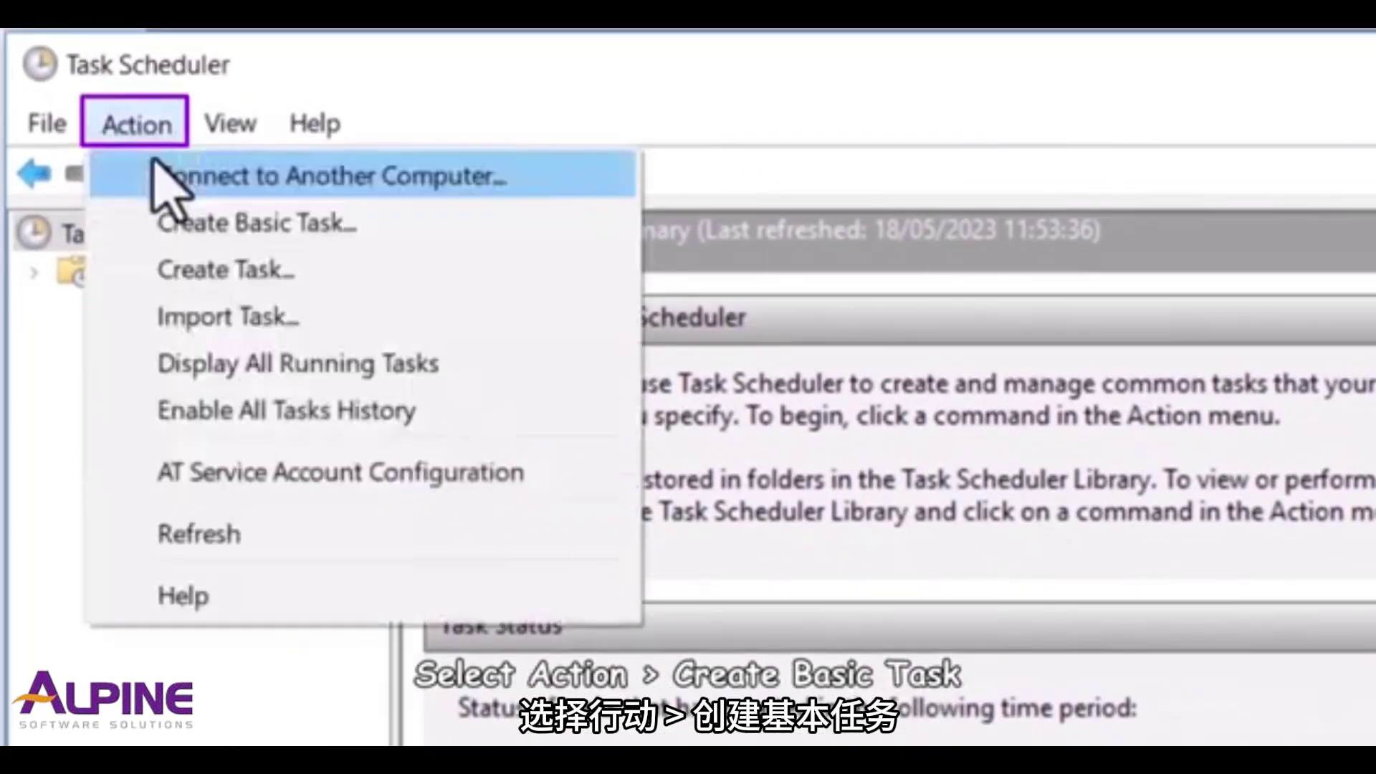
{"action": "left_click", "coordinate": [195, 239]}
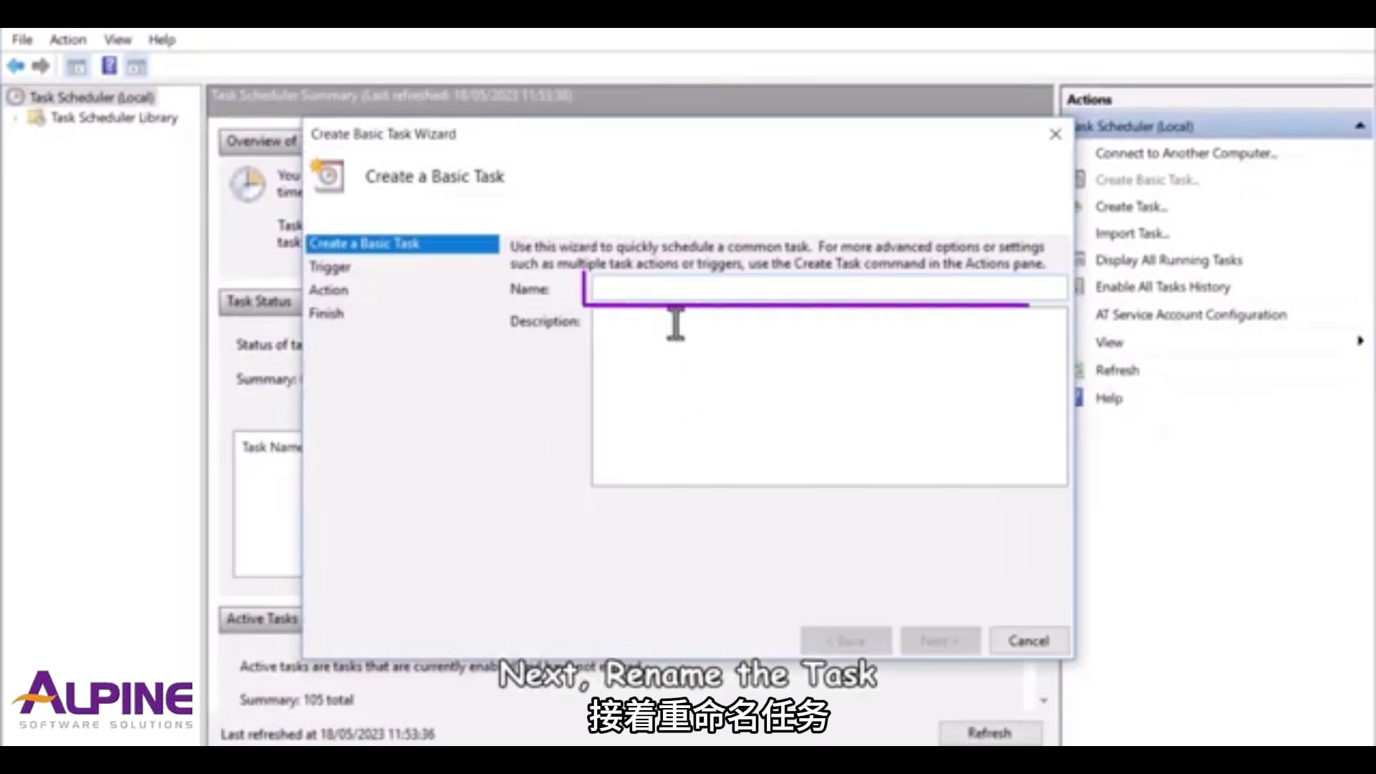
{"action": "type", "text": "SQL Zeoniq Sync"}
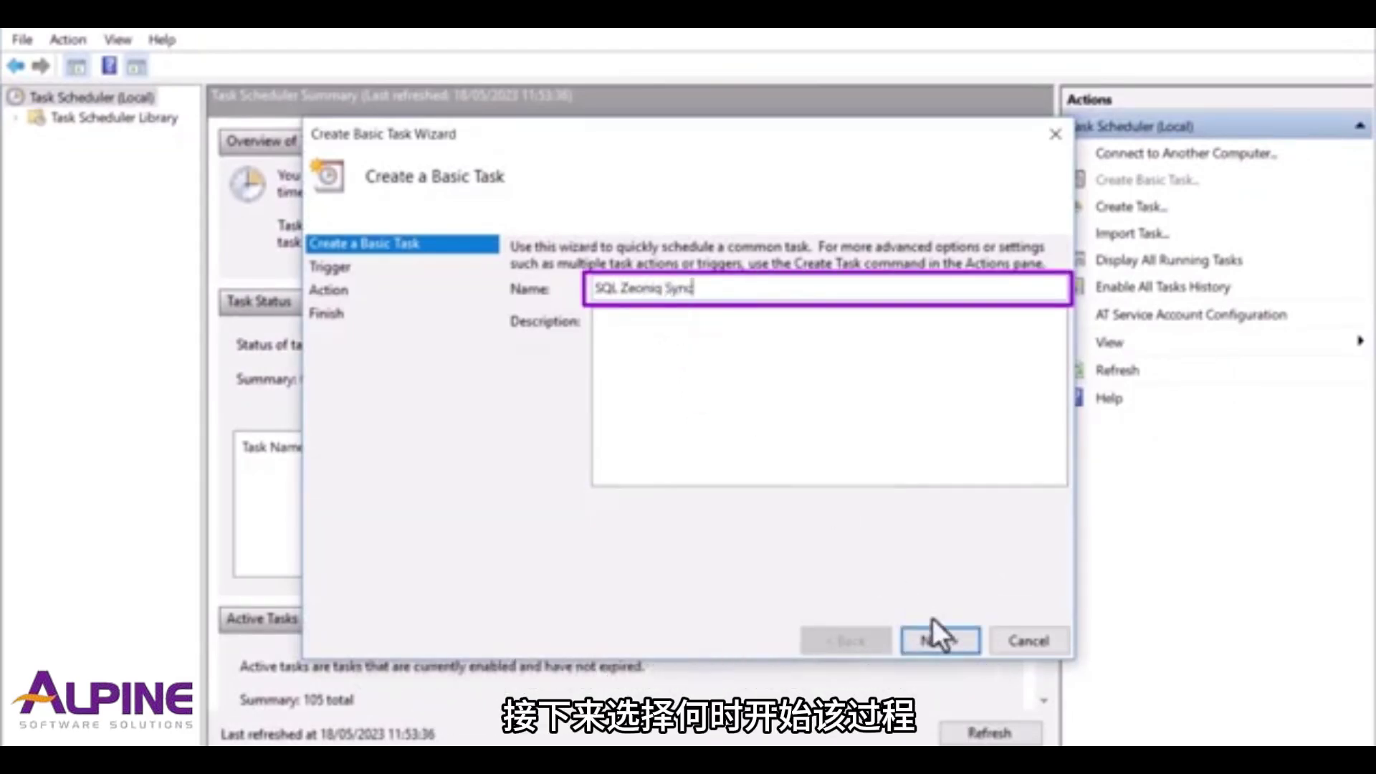
{"action": "left_click", "coordinate": [939, 640]}
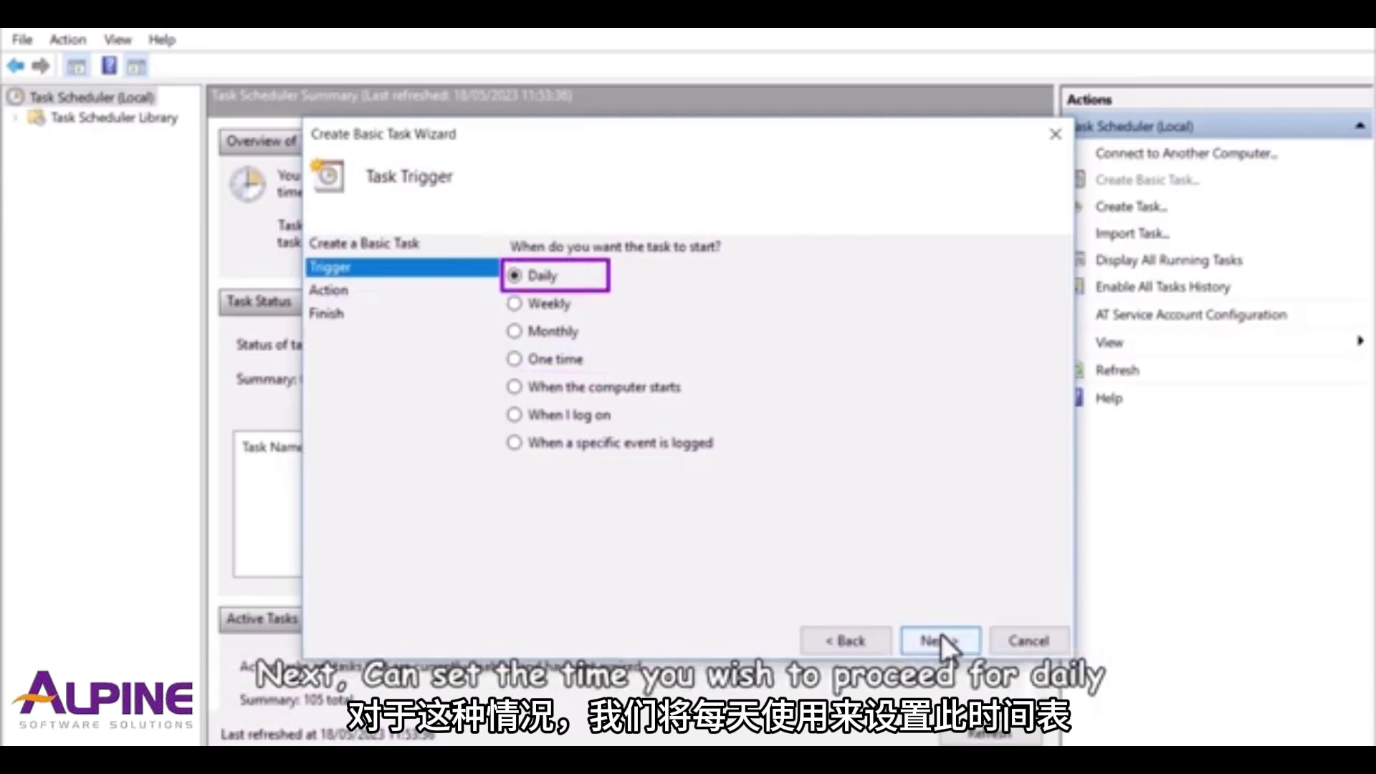
Schedule the task daily at 05:00:00 from 18/05/2023, recurring every 1 day, with Start a program as its action.
{"action": "left_click", "coordinate": [941, 638]}
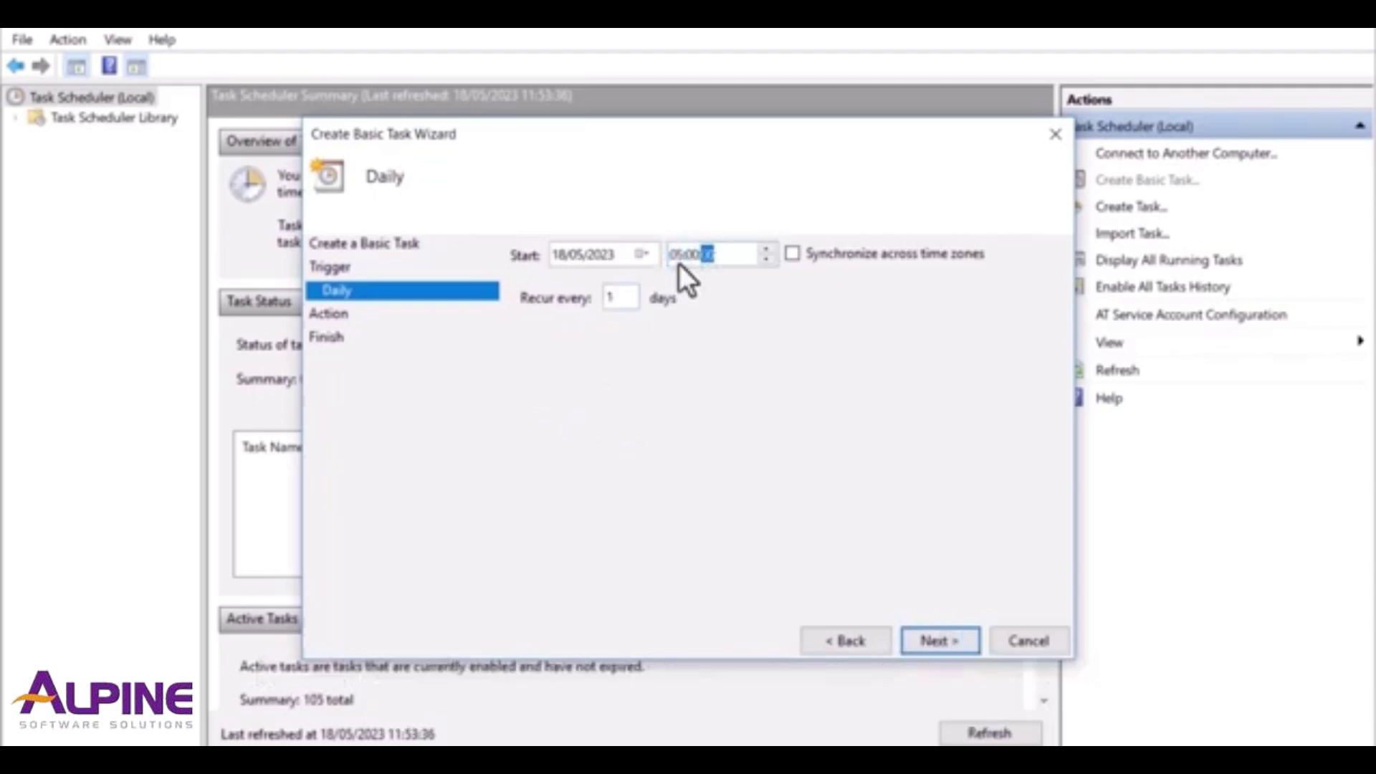
{"action": "left_click", "coordinate": [946, 634]}
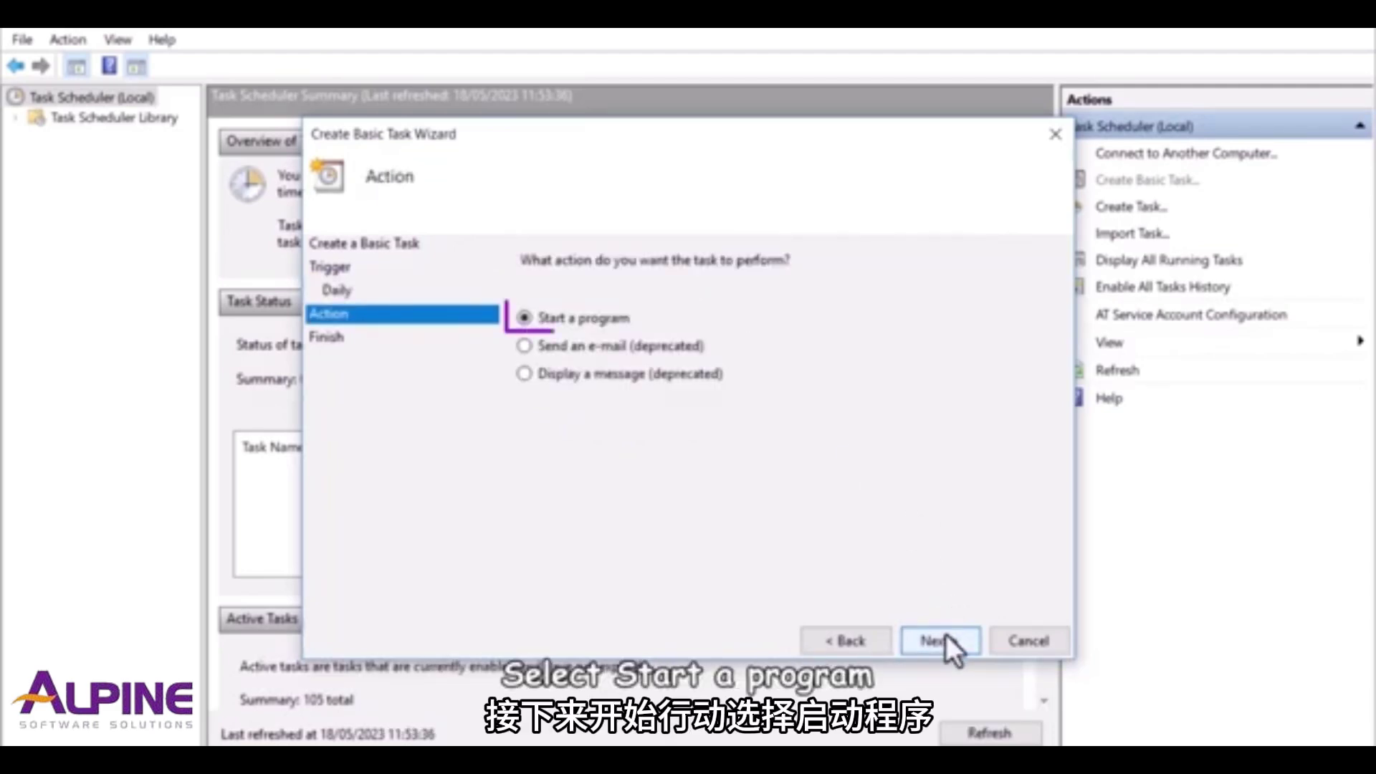
{"action": "left_click", "coordinate": [946, 634]}
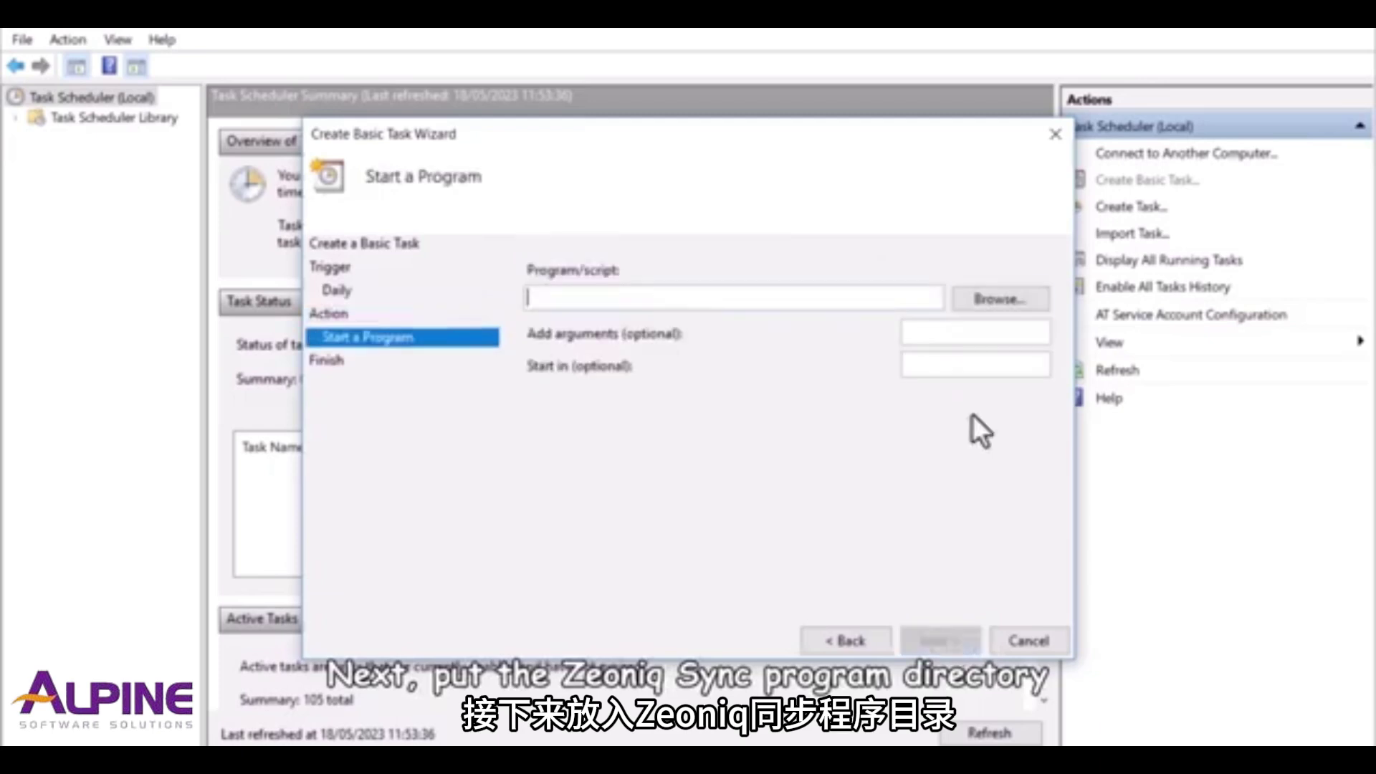
Set the program to C:\eStream\Utilities\SQLZeoniqSync\Win64\SQLZeoniqSync.exe with argument -Auto, starting in C:\eStream\Utilities\SQLZeoniqSync\Win64.
{"action": "left_click", "coordinate": [967, 300]}
{"action": "double_click", "coordinate": [675, 306]}
{"action": "left_click", "coordinate": [945, 332]}
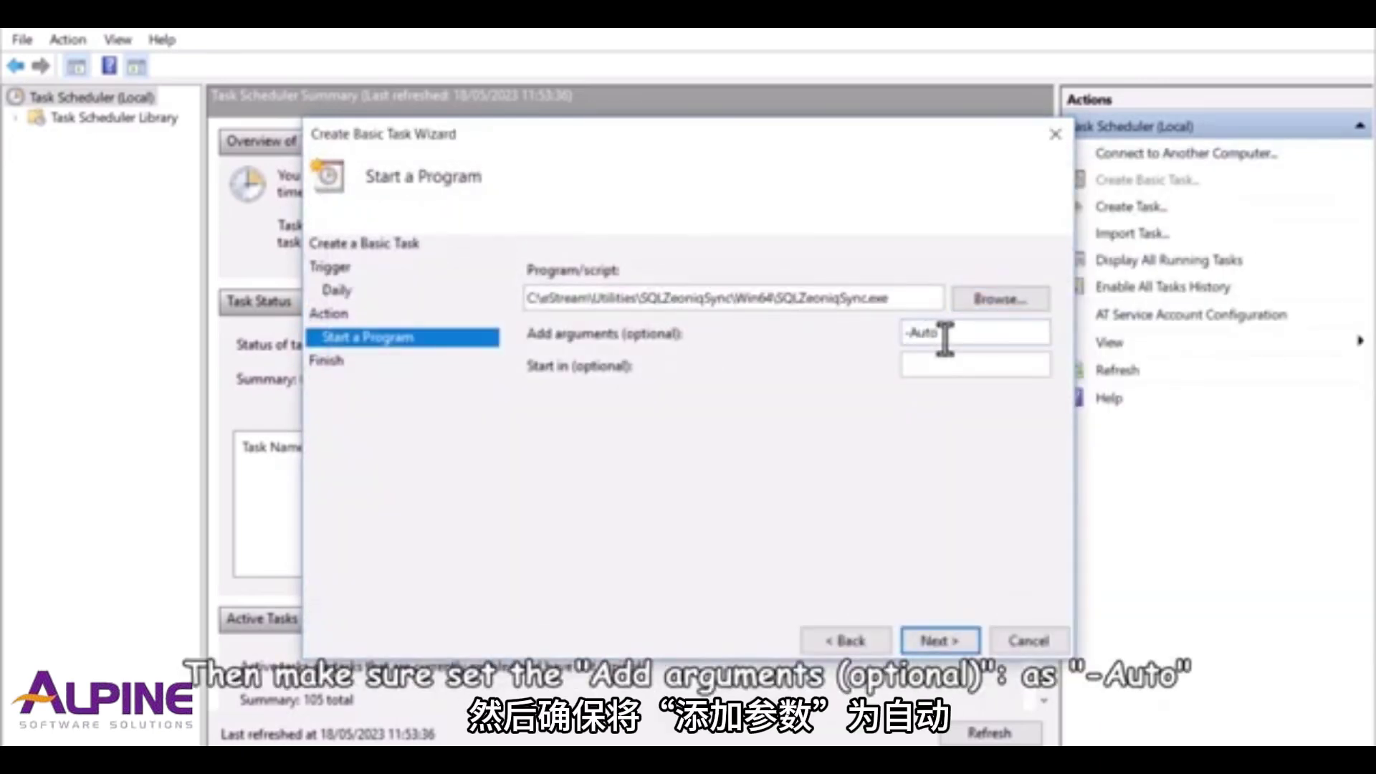
{"action": "key", "text": "Tab"}
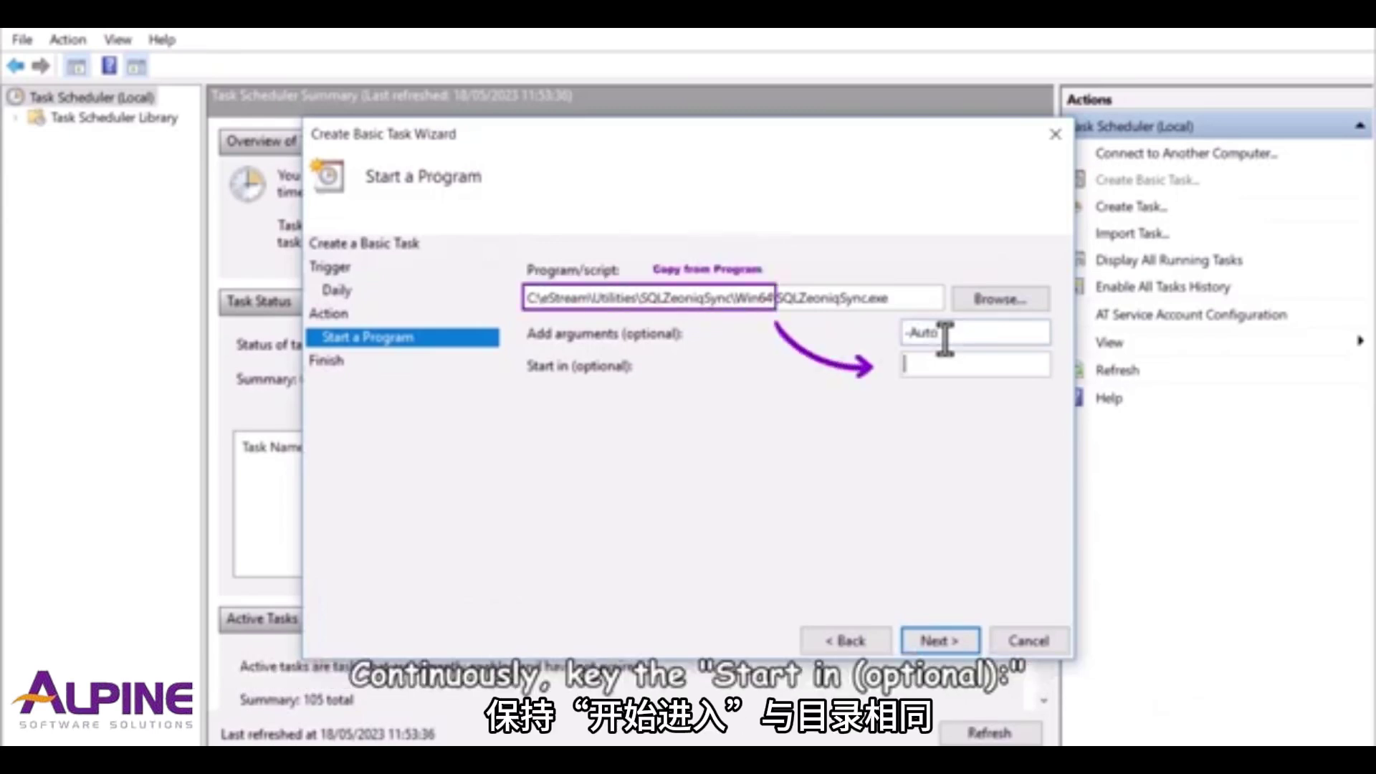
{"action": "type", "text": "C:\\eStream\\Utilities\\SQLZeoniqSync\\Win64"}
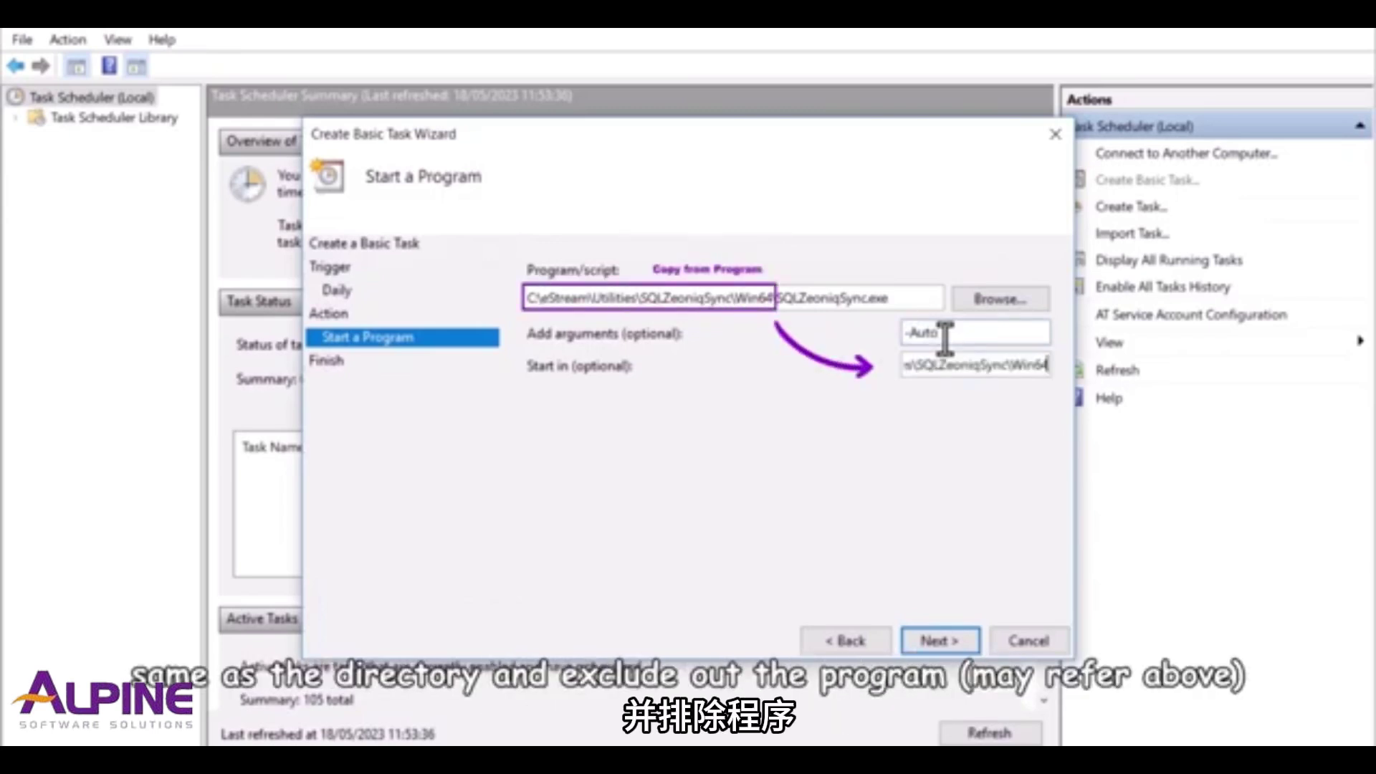
{"action": "left_click", "coordinate": [961, 643]}
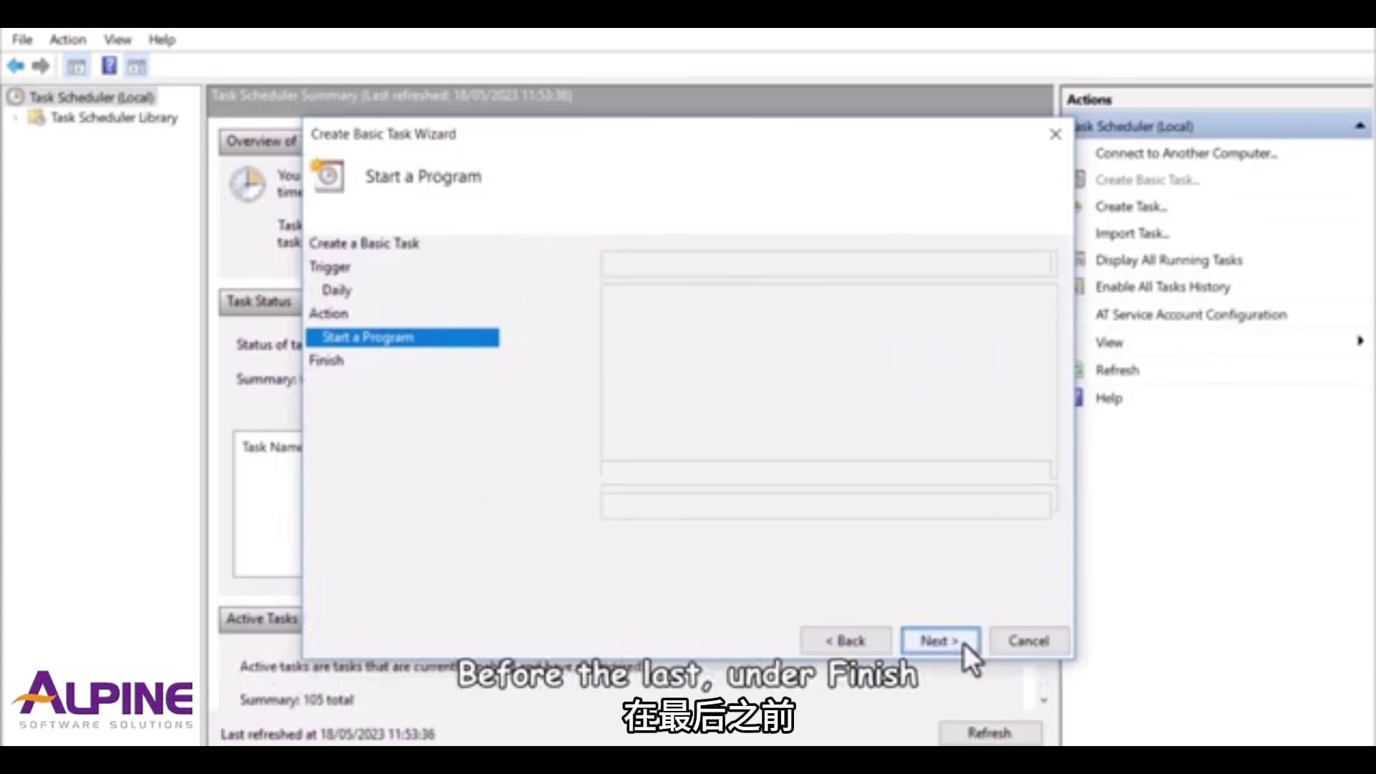
Finish creating the task with its properties opened, and set it to run whether the user is logged on or not.
{"action": "left_click", "coordinate": [525, 569]}
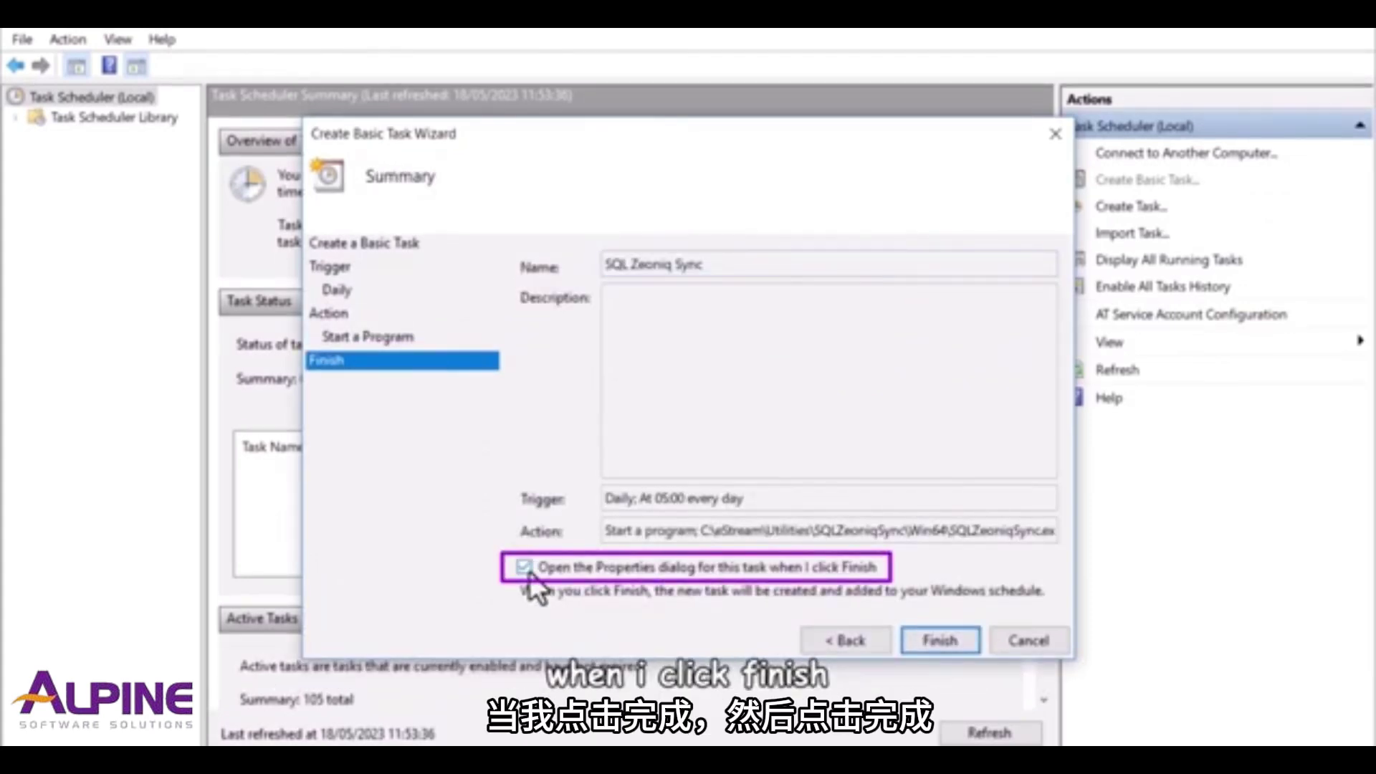
{"action": "left_click", "coordinate": [933, 640]}
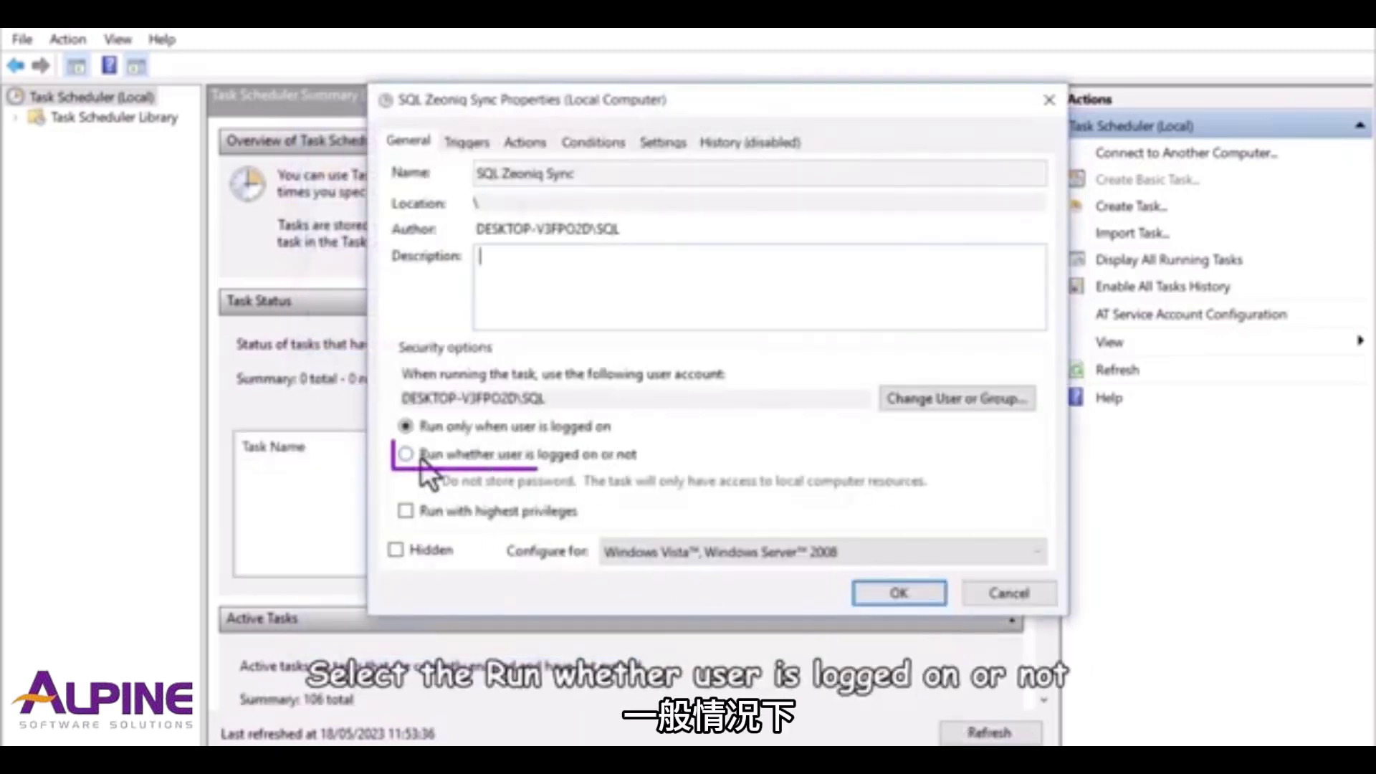
{"action": "left_click", "coordinate": [423, 459]}
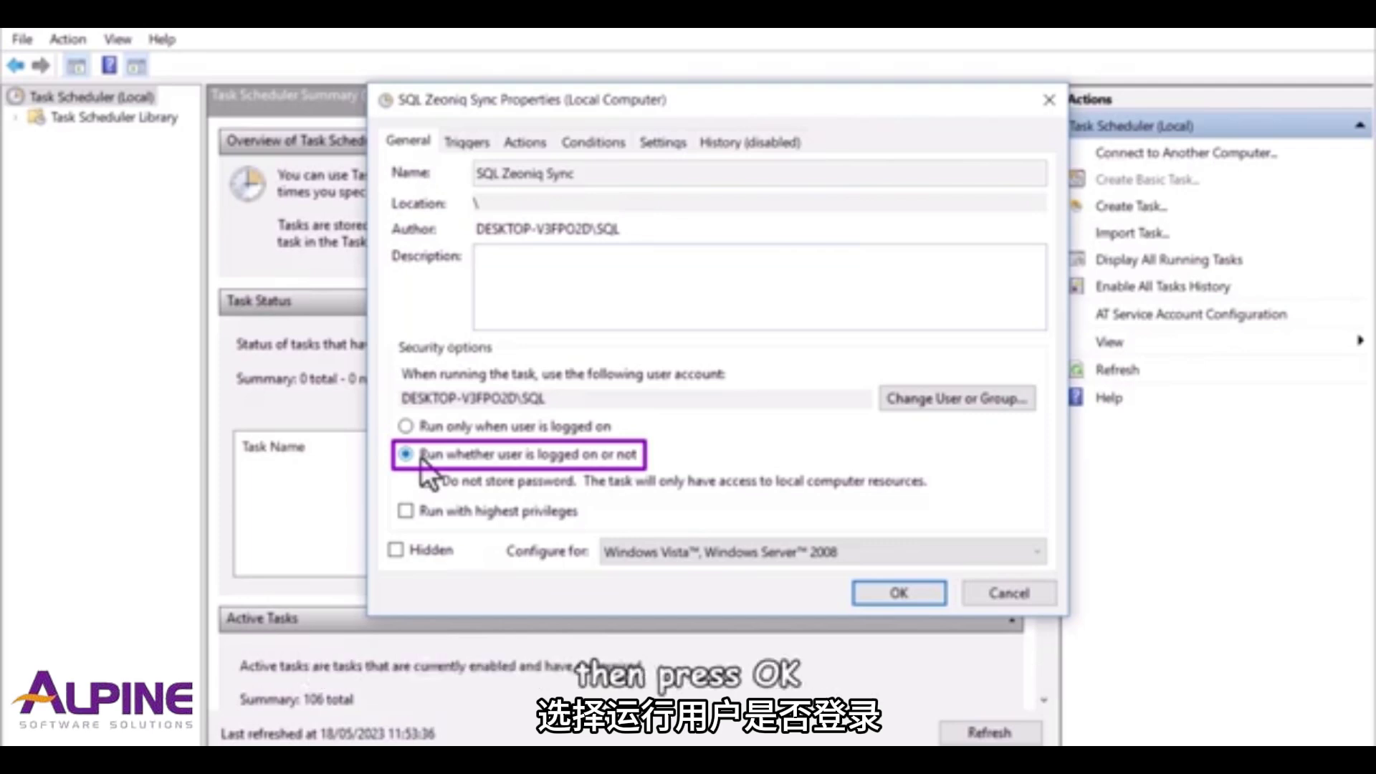
Change the daily trigger's start time to 06:15:00 and confirm the task properties.
{"action": "left_click", "coordinate": [471, 139]}
{"action": "left_click", "coordinate": [554, 243]}
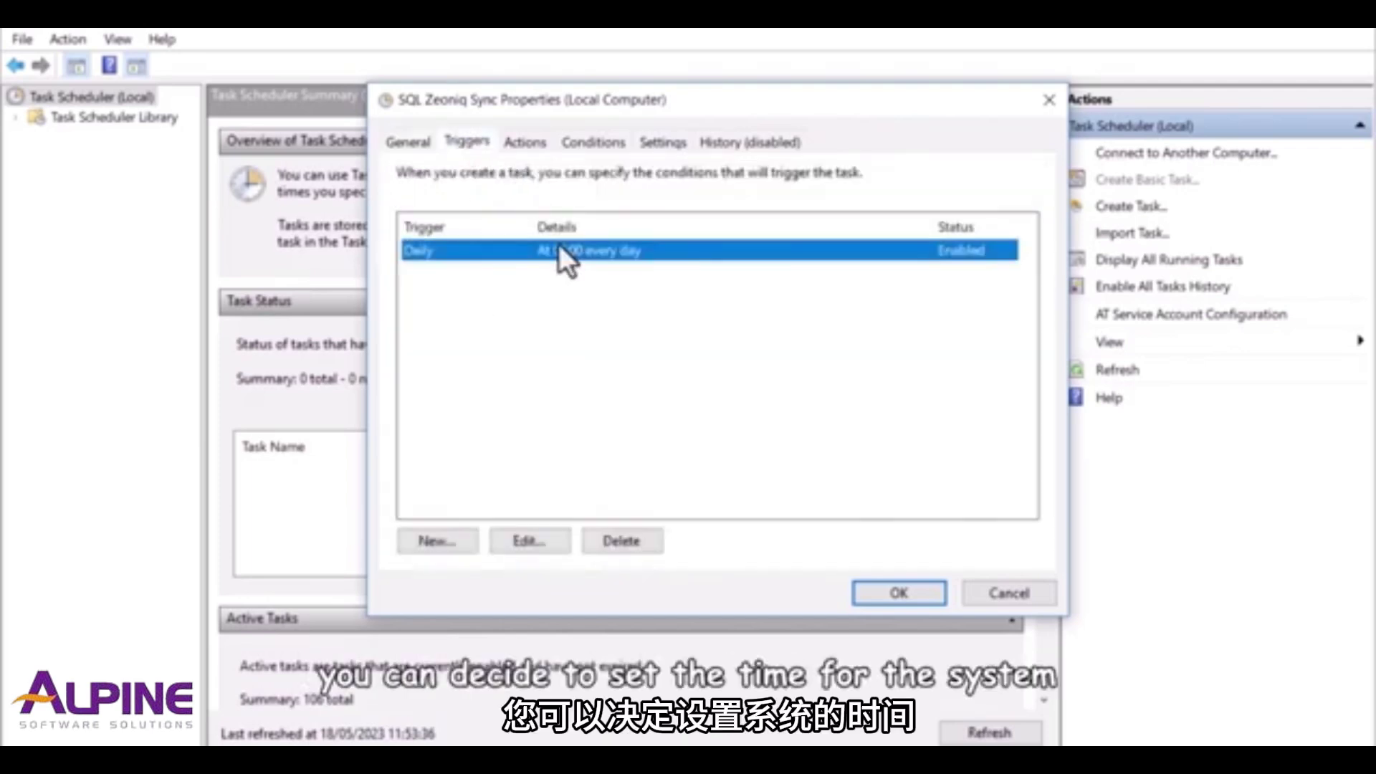
{"action": "double_click", "coordinate": [559, 247]}
{"action": "left_click", "coordinate": [695, 177]}
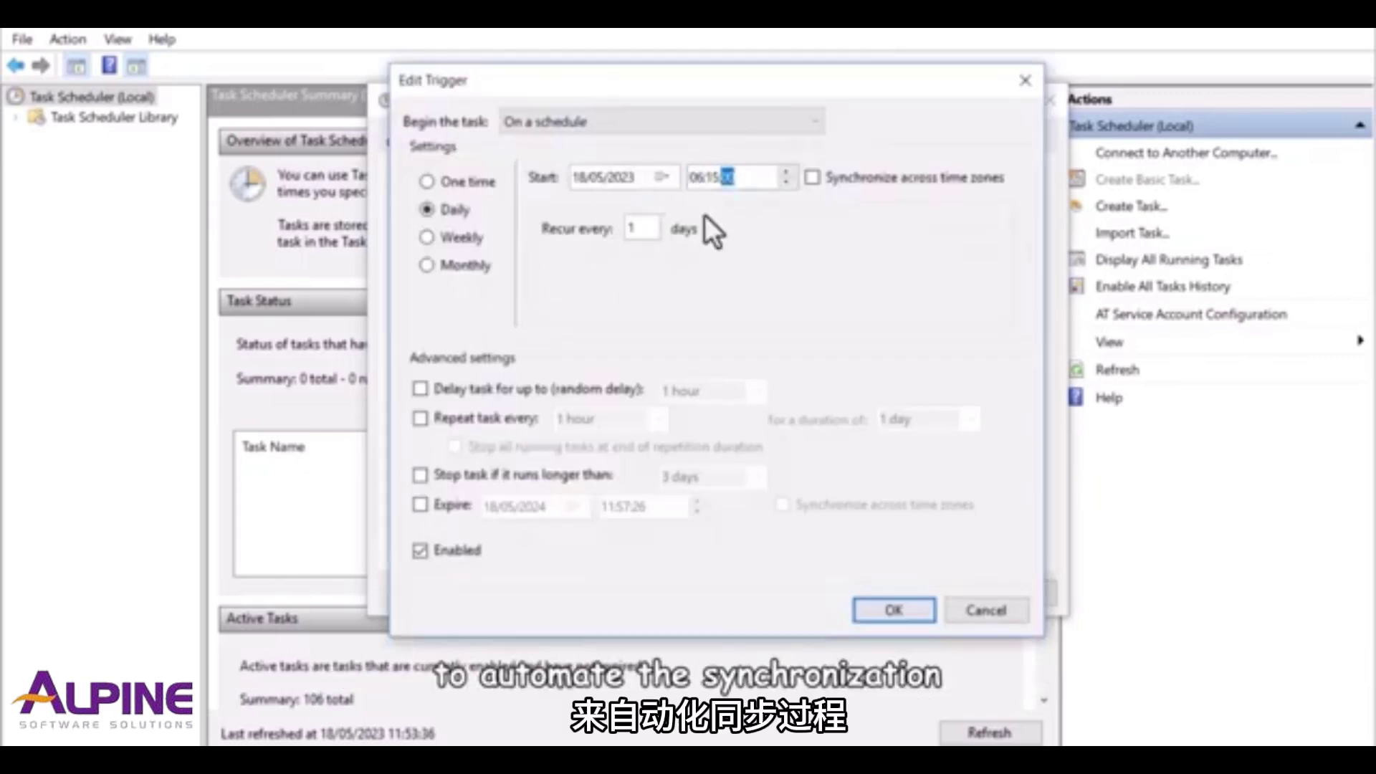
{"action": "left_click", "coordinate": [894, 610]}
{"action": "left_click", "coordinate": [859, 593]}
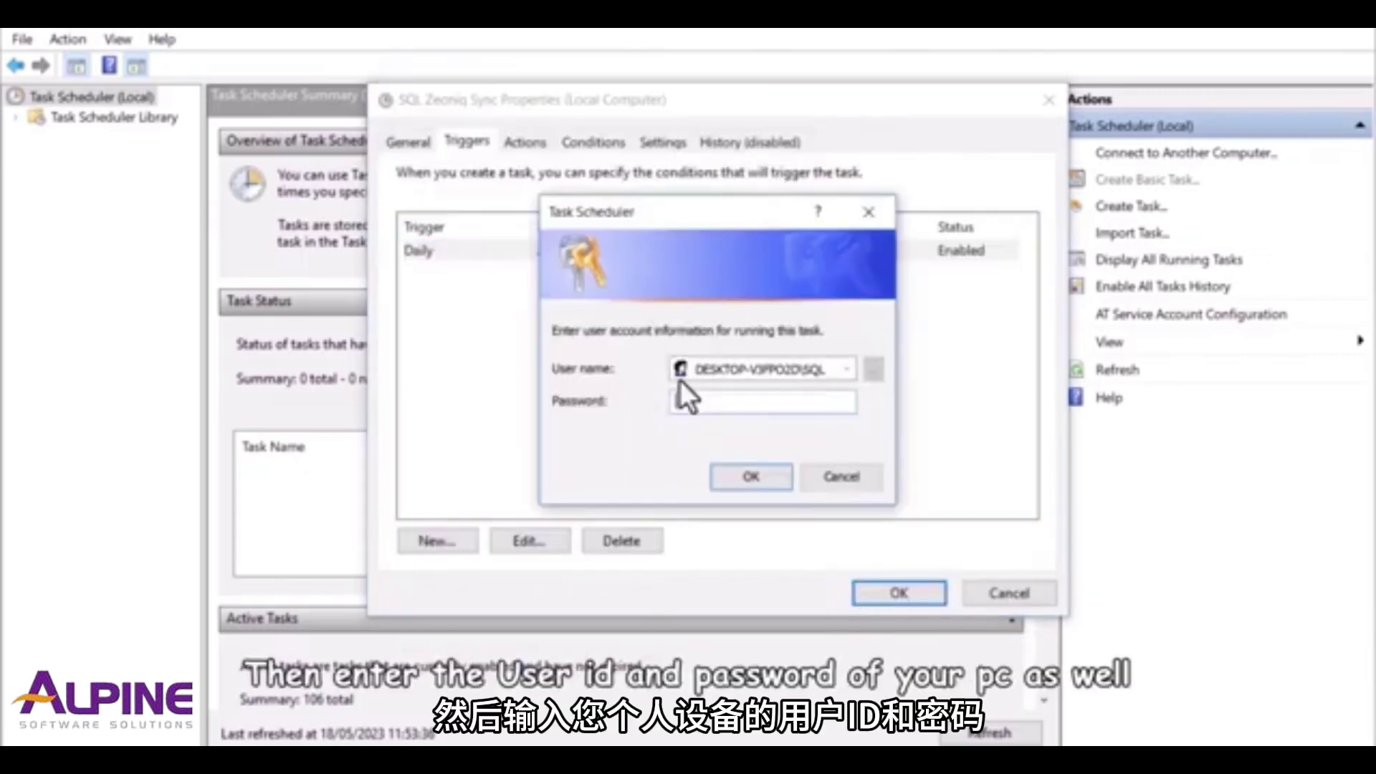